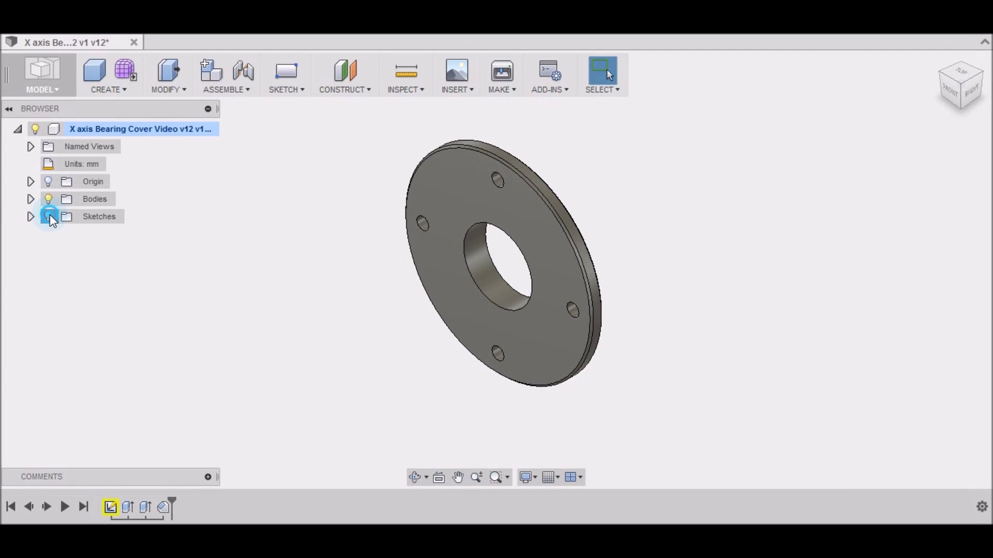
# - Toggle the sketch and body visibility to inspect the finished bearing cover, then bring up the File menu
pyautogui.click(50, 216)
pyautogui.click(47, 199)
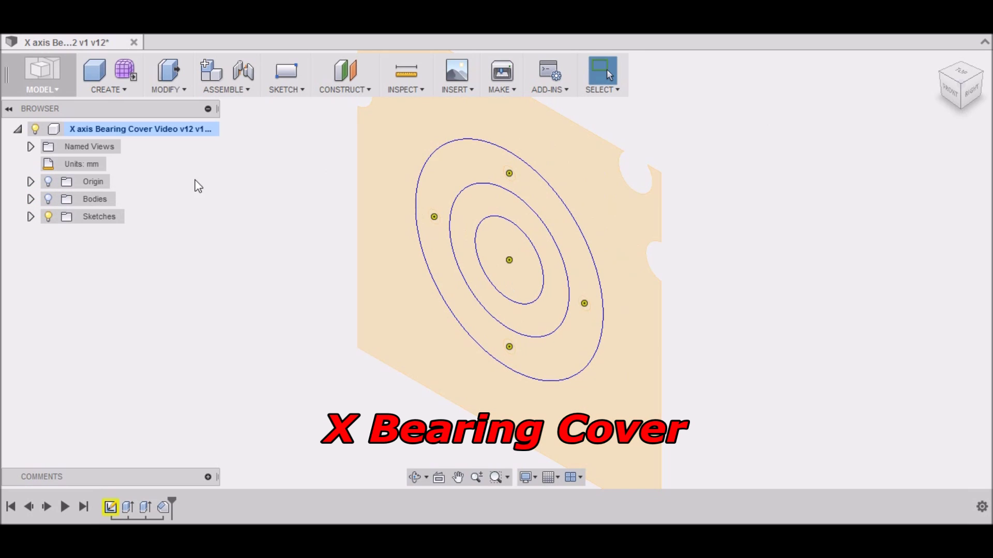
pyautogui.click(48, 199)
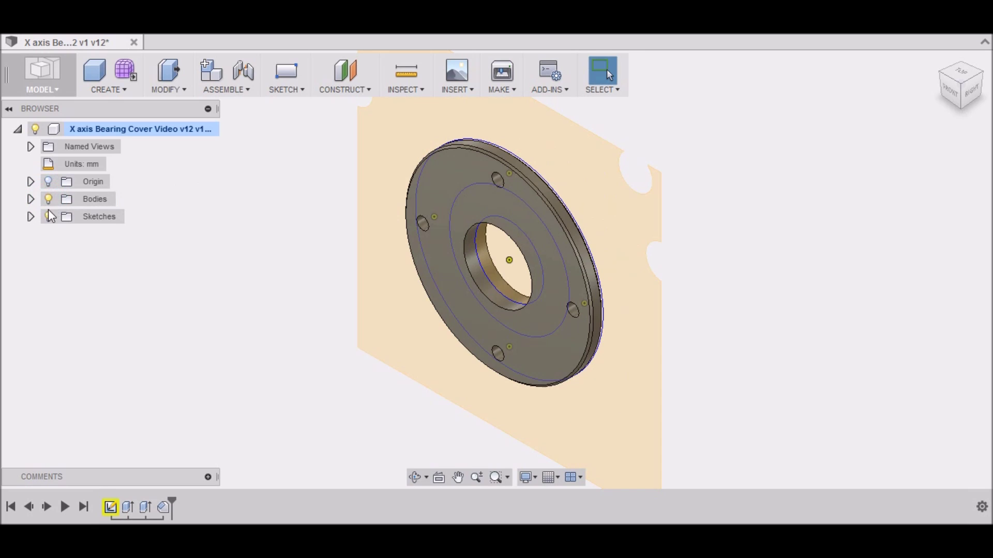
pyautogui.click(49, 216)
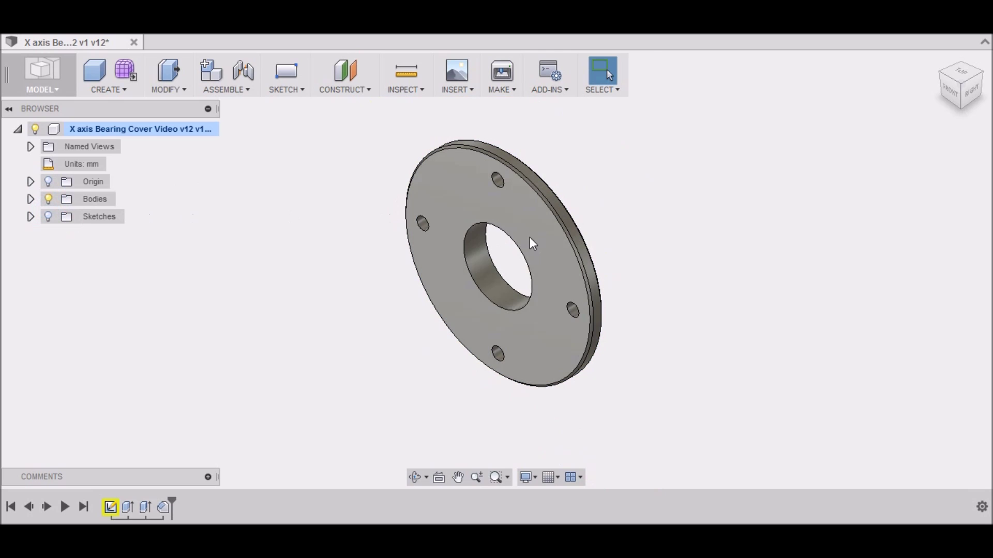
pyautogui.scroll(-3, 407, 288)
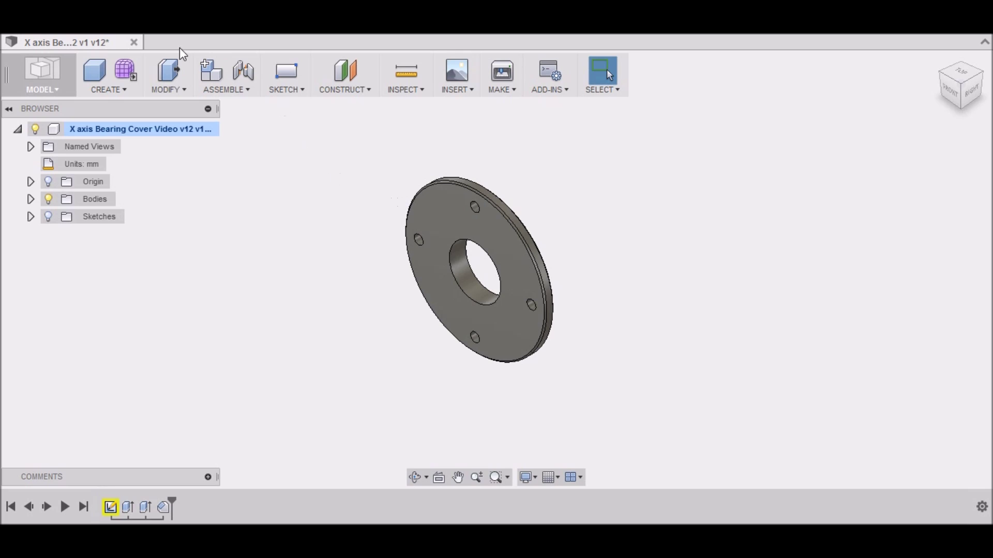
pyautogui.click(56, 42)
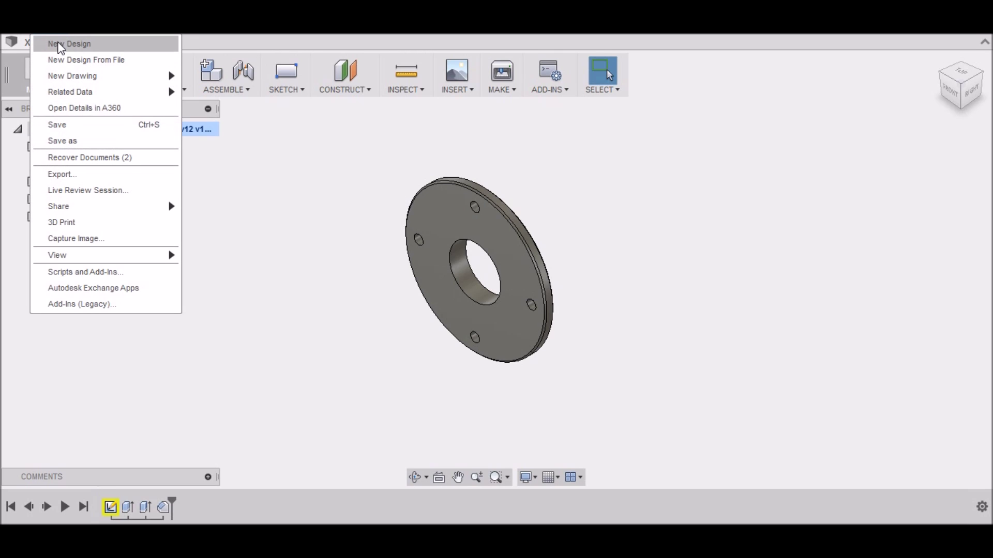
# - Start a new design, adjust grid and snap options, and begin a cylinder at the origin
pyautogui.click(59, 45)
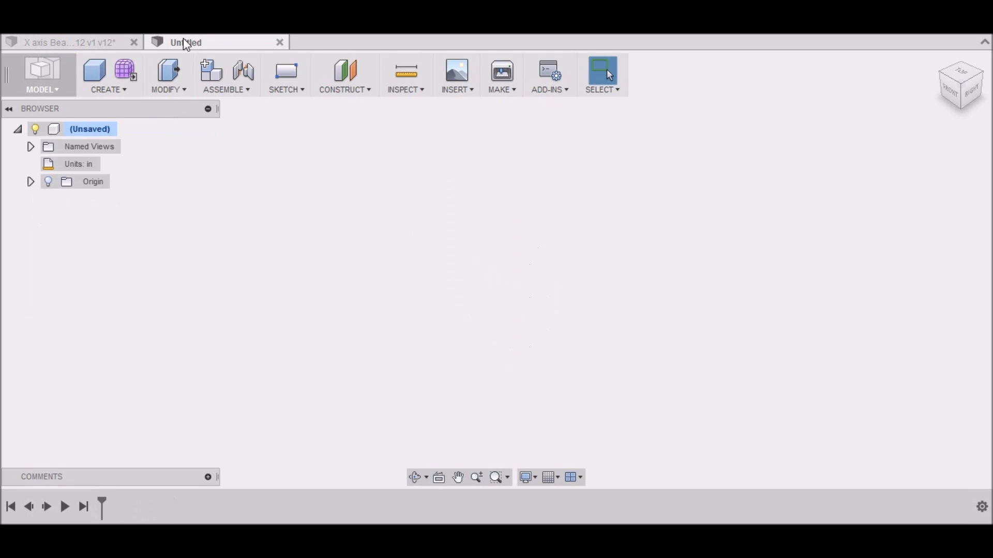
pyautogui.click(550, 477)
pyautogui.click(563, 385)
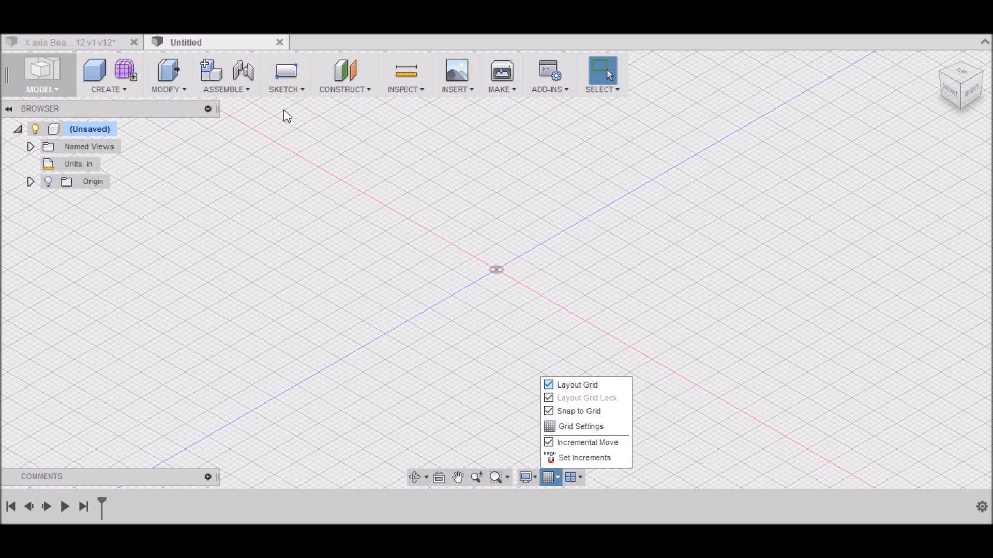
pyautogui.click(123, 87)
pyautogui.click(99, 142)
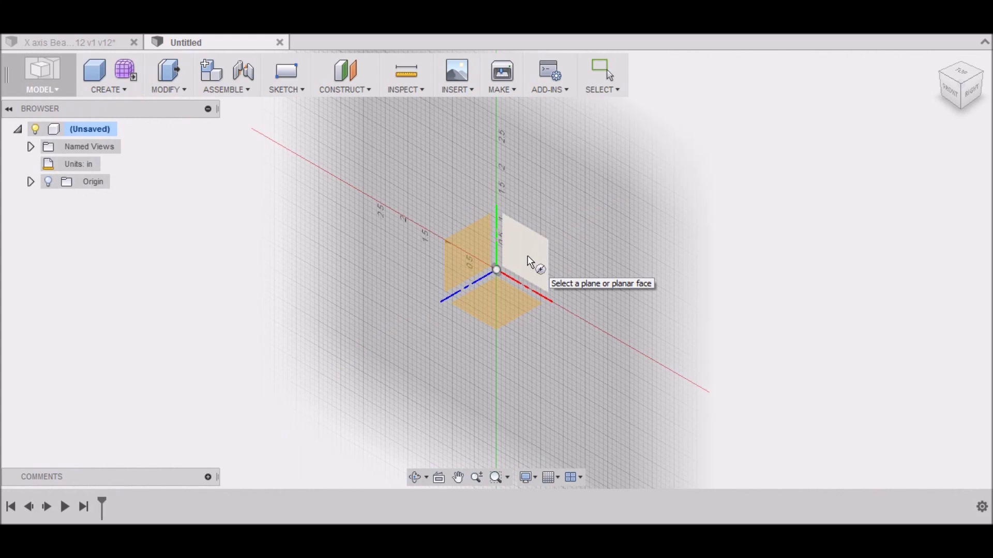
pyautogui.click(525, 256)
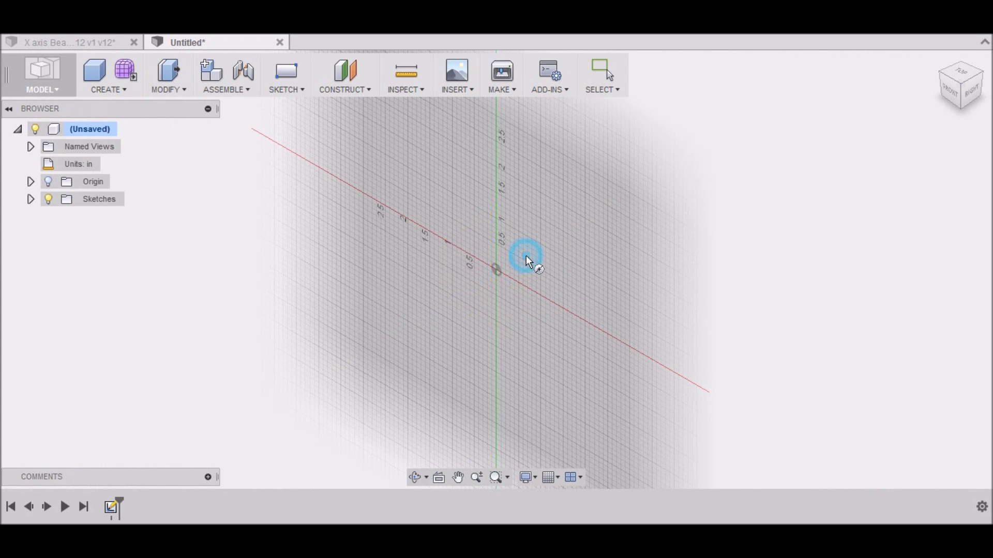
pyautogui.click(496, 270)
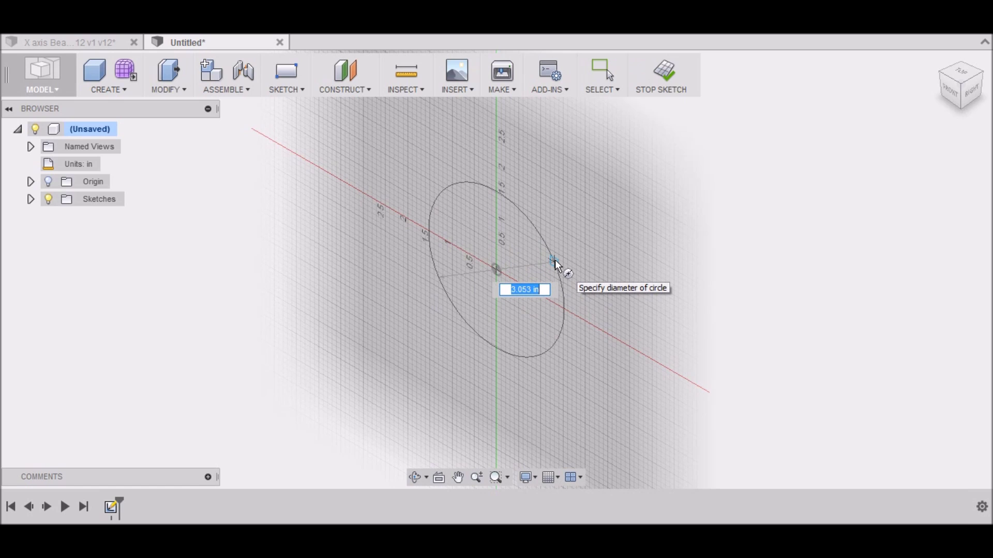
# - Switch the document units from inches to millimetres
pyautogui.click(97, 166)
pyautogui.click(109, 165)
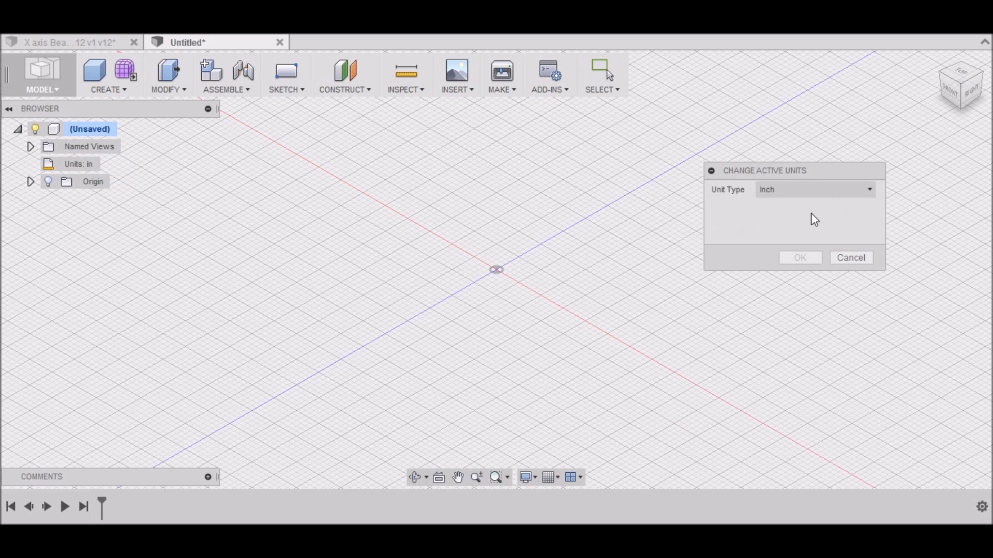
pyautogui.click(869, 190)
pyautogui.click(828, 222)
pyautogui.click(816, 258)
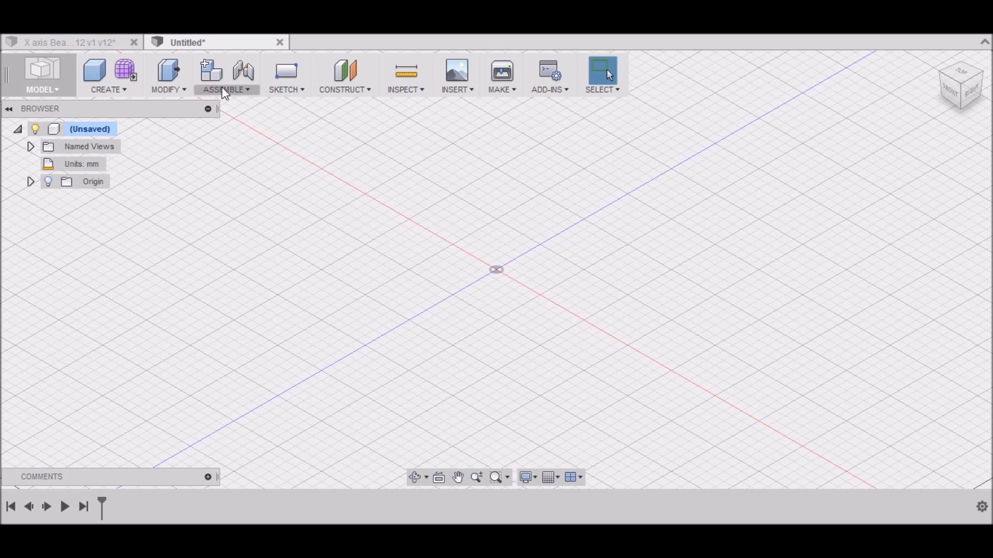
# - Start a cylinder on an origin plane, centred at the origin, with a 55 mm diameter
pyautogui.click(124, 89)
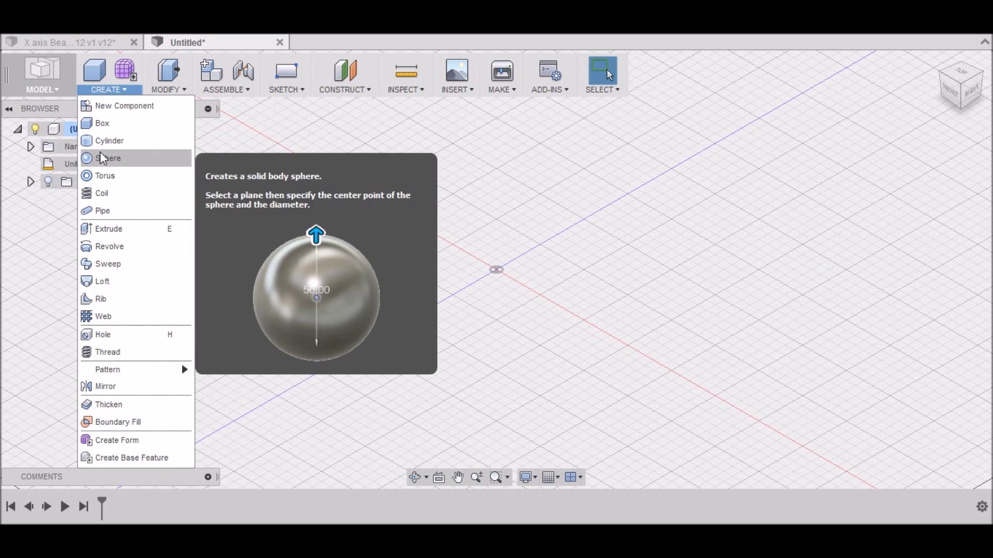
pyautogui.click(102, 158)
pyautogui.click(481, 253)
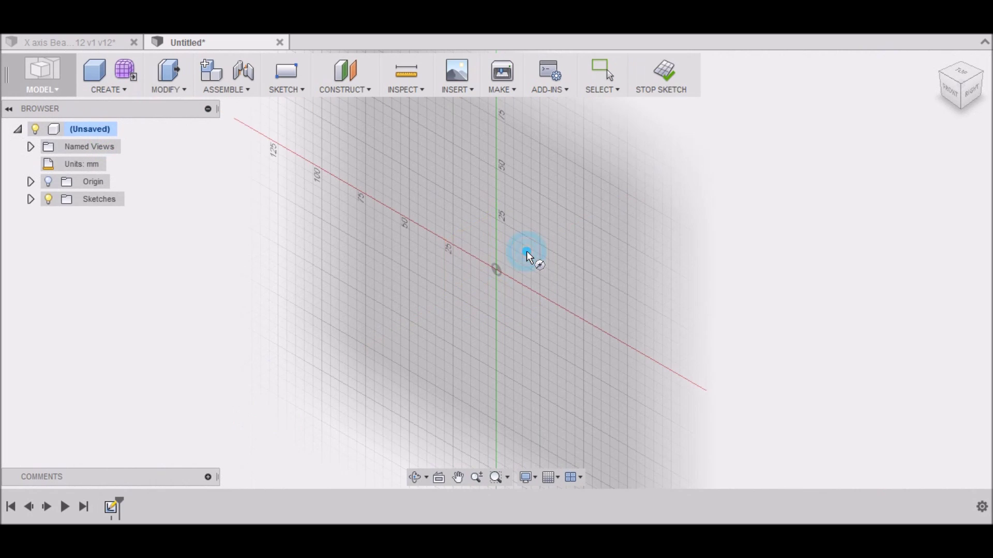
pyautogui.click(501, 272)
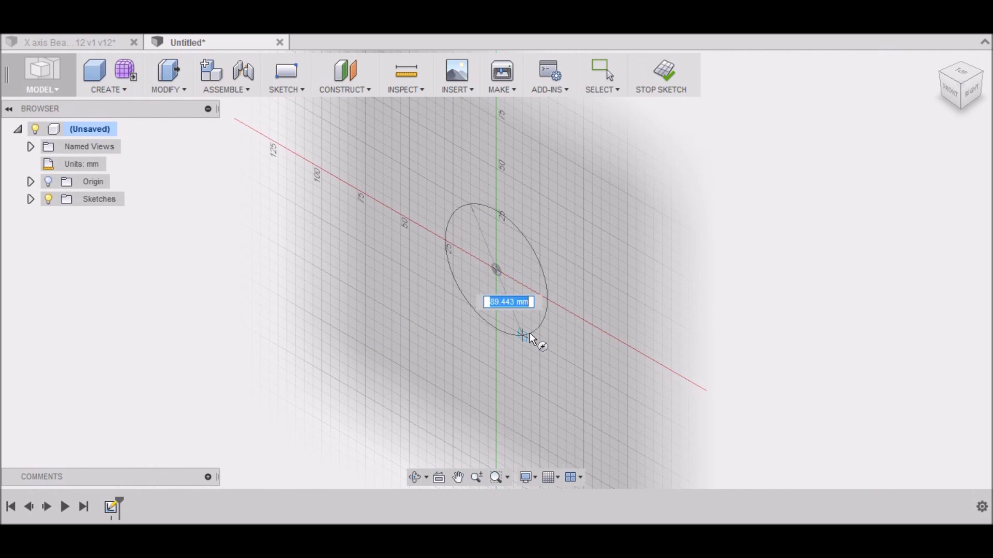
pyautogui.write('55')
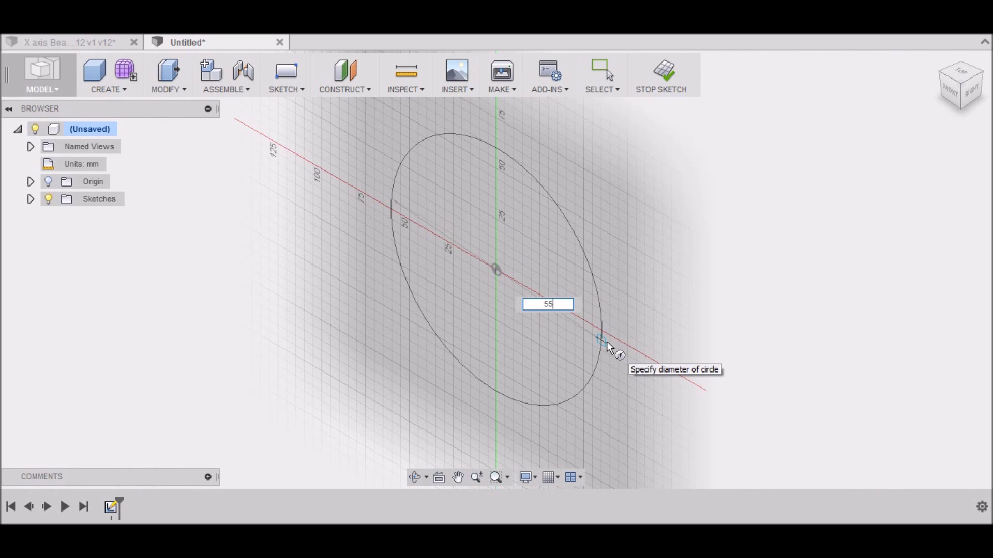
pyautogui.press('Tab')
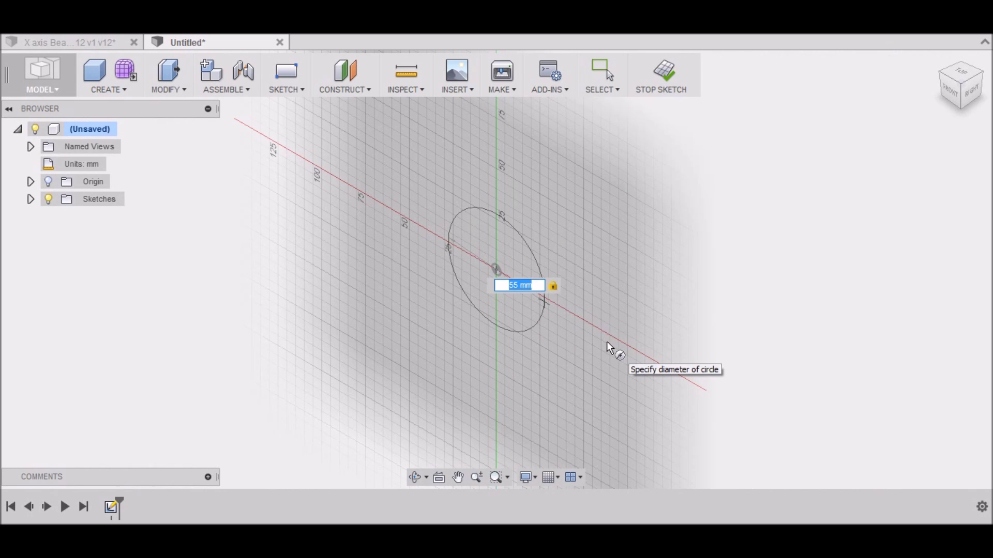
pyautogui.press('Return')
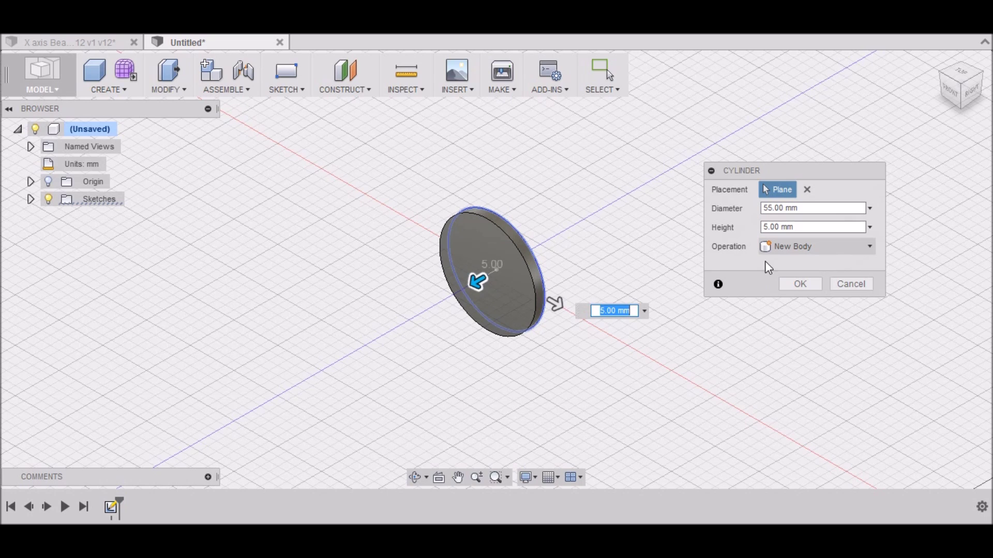
# - Set the cylinder height to 3.35 mm and create the disc as a new body
pyautogui.click(778, 228)
pyautogui.click(778, 228)
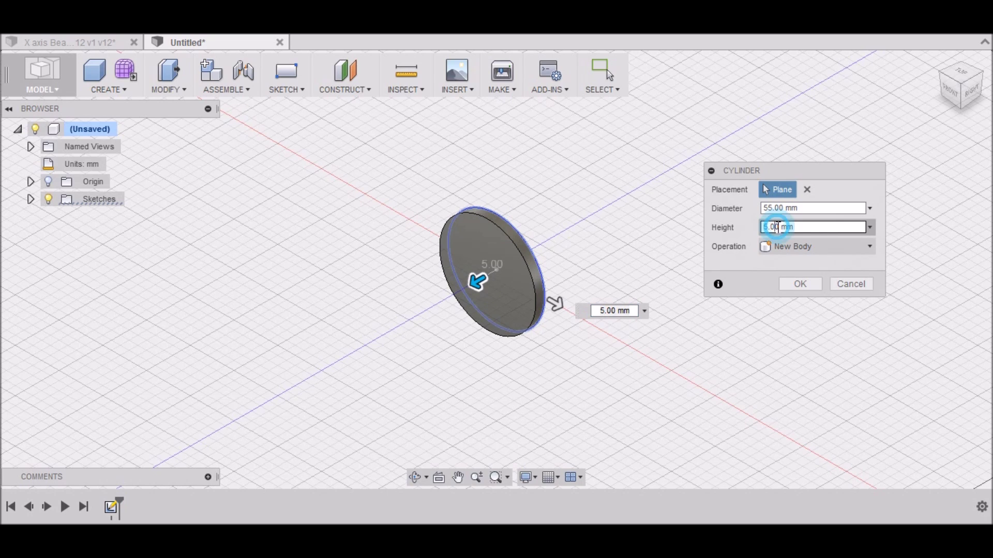
pyautogui.moveTo(778, 228); pyautogui.dragTo(767, 239)
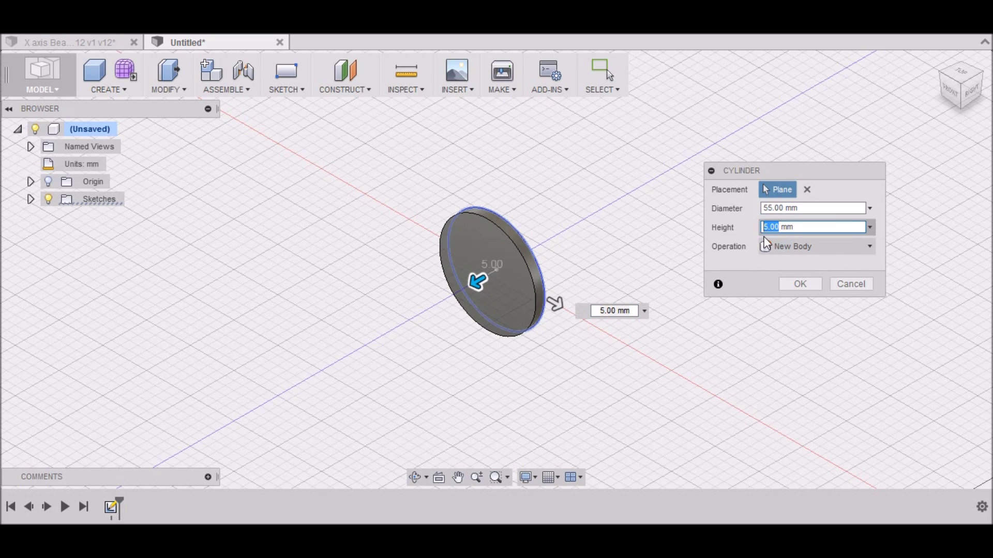
pyautogui.write('3.3')
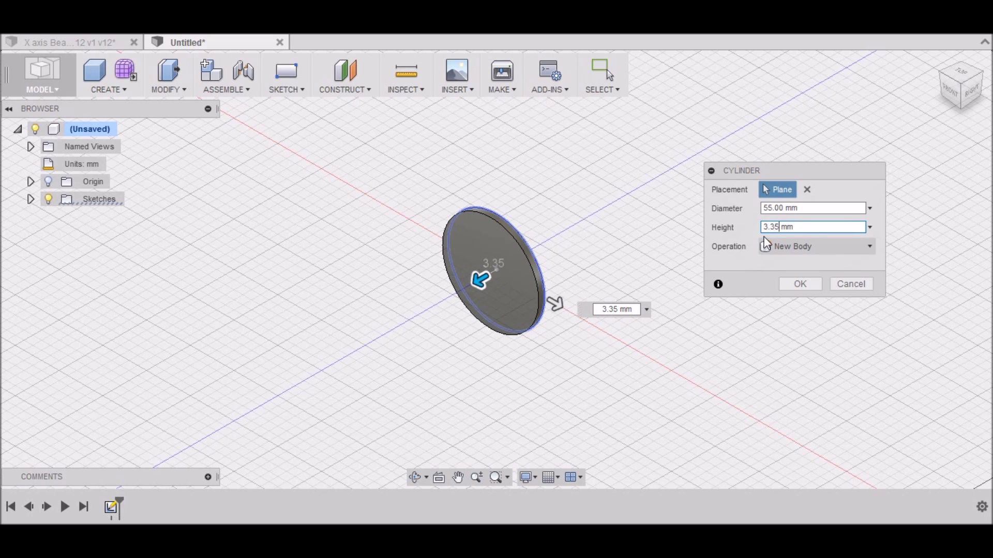
pyautogui.click(800, 283)
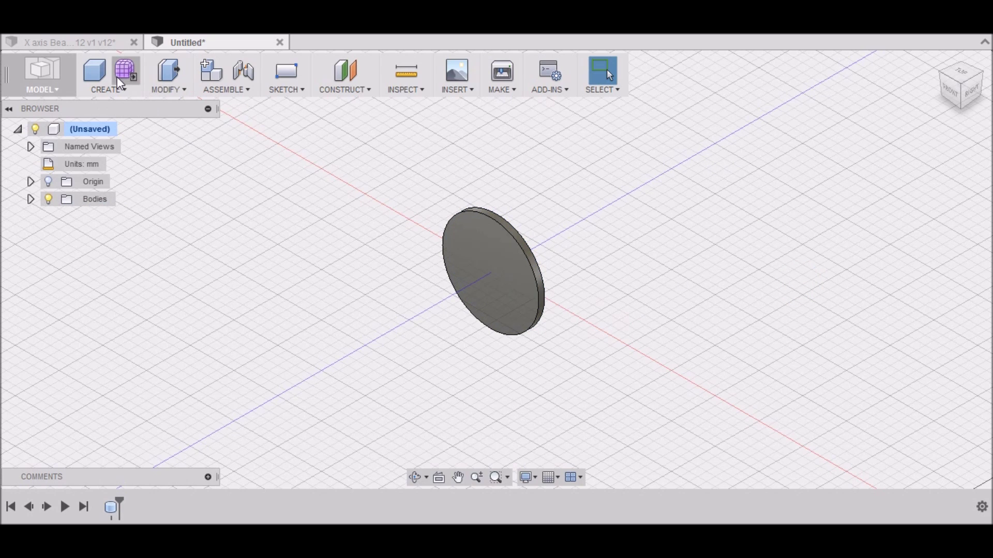
# - Sketch a 35 mm circle centred on the disc's front face
pyautogui.click(479, 247)
pyautogui.rightClick(479, 252)
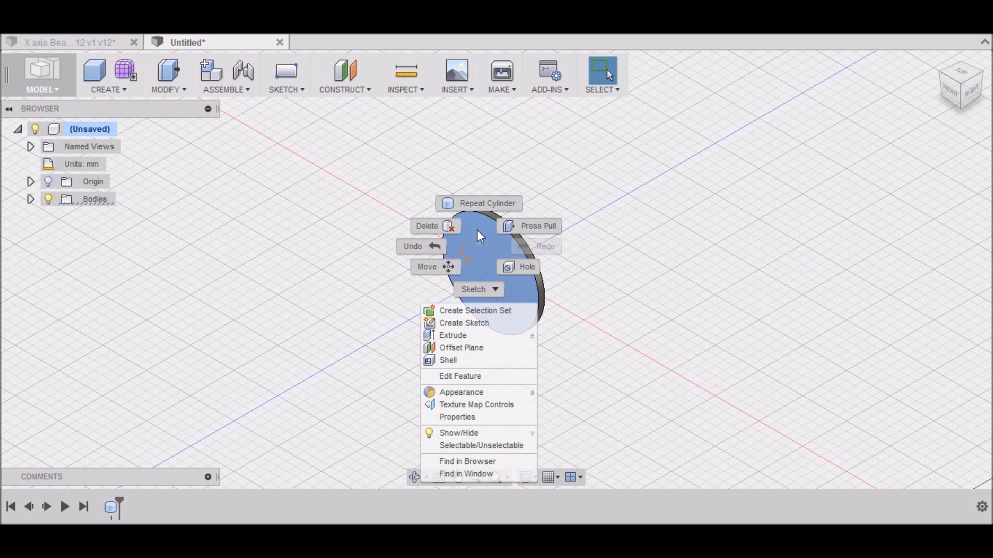
pyautogui.click(484, 202)
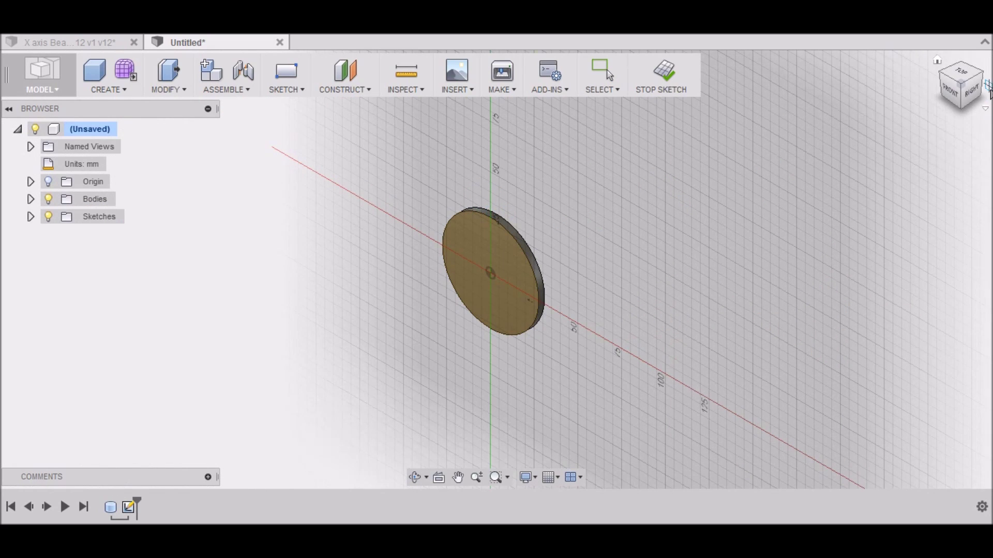
pyautogui.click(490, 273)
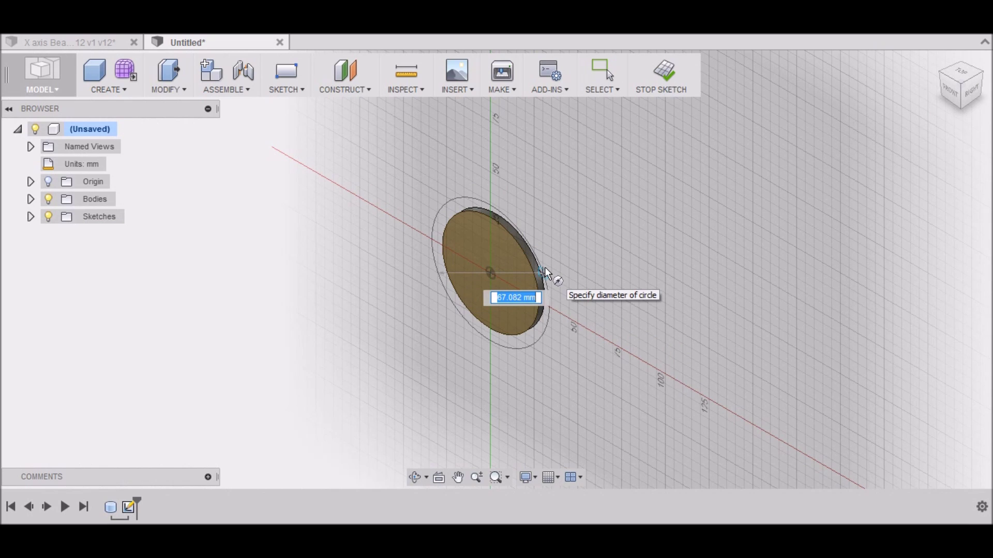
pyautogui.write('35.')
pyautogui.press('Tab')
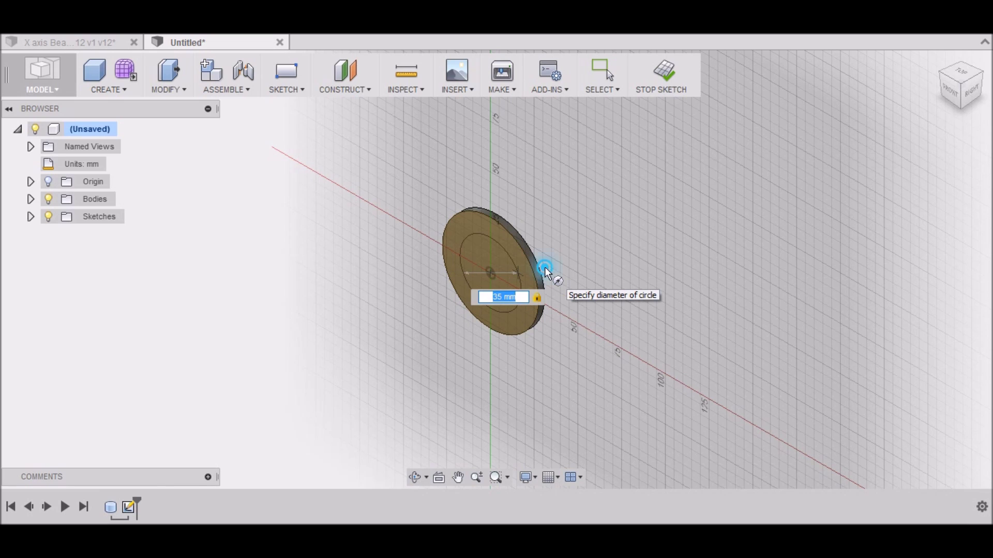
pyautogui.press('Return')
# - Extrude the circle as a Join cylinder with height -6.35 mm onto the disc
pyautogui.moveTo(473, 281); pyautogui.dragTo(532, 262)
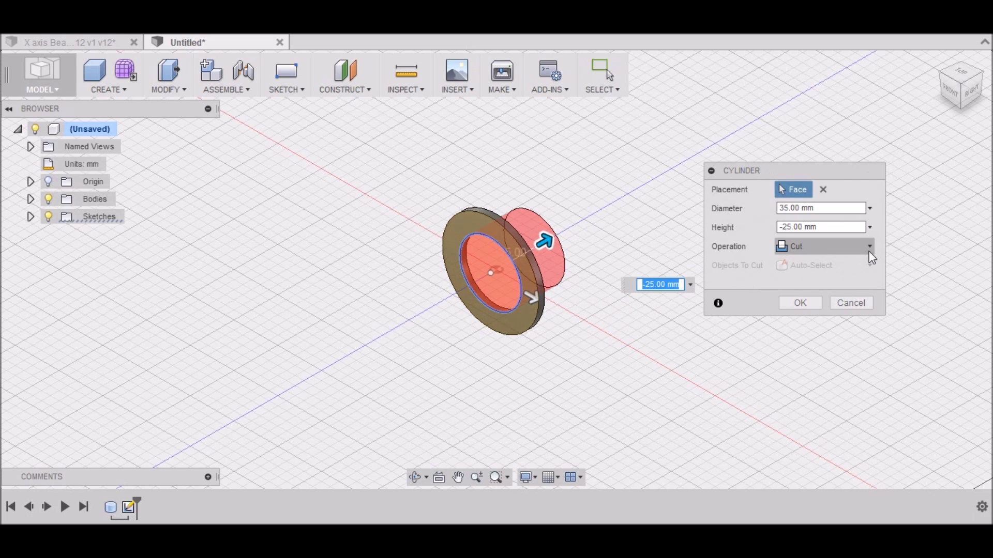
pyautogui.click(869, 249)
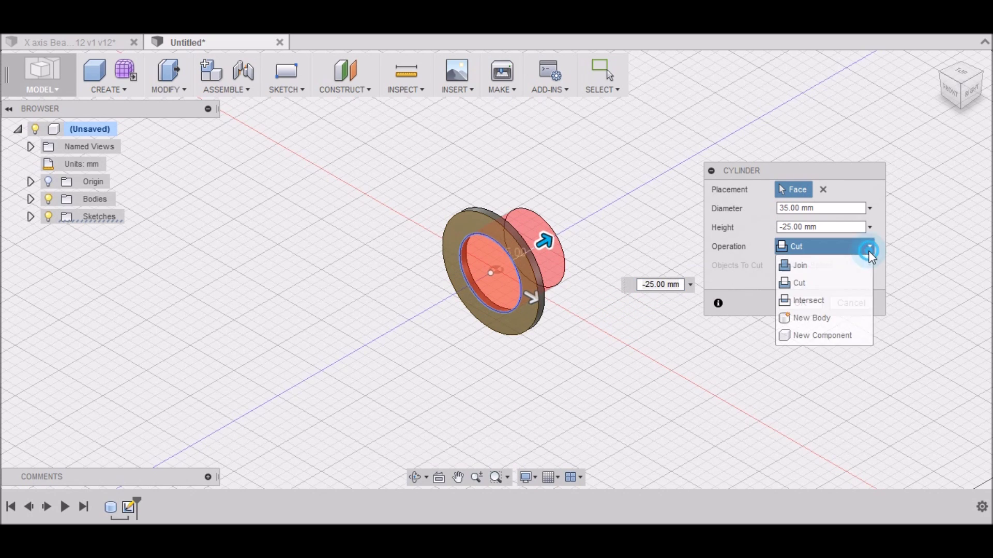
pyautogui.click(826, 264)
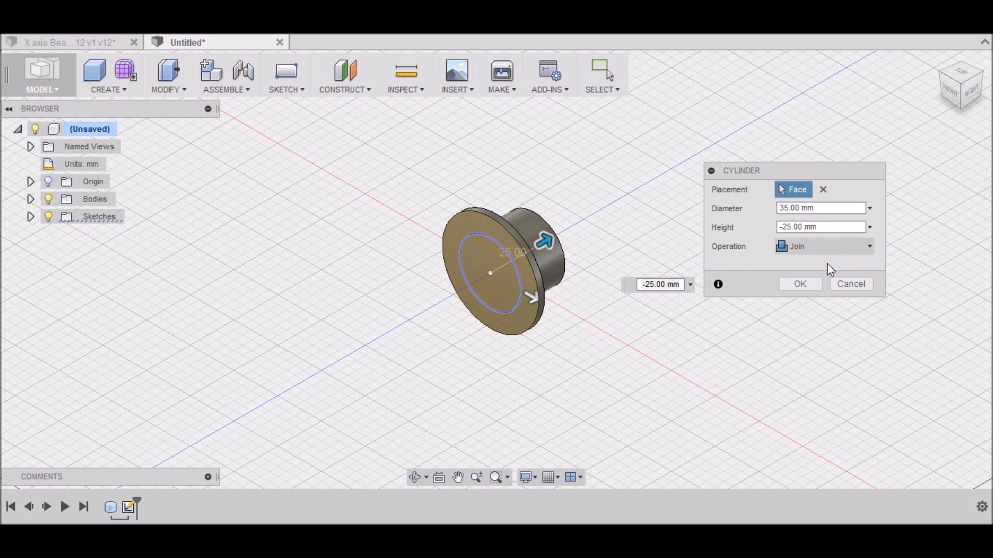
pyautogui.click(800, 227)
pyautogui.moveTo(800, 227); pyautogui.dragTo(783, 234)
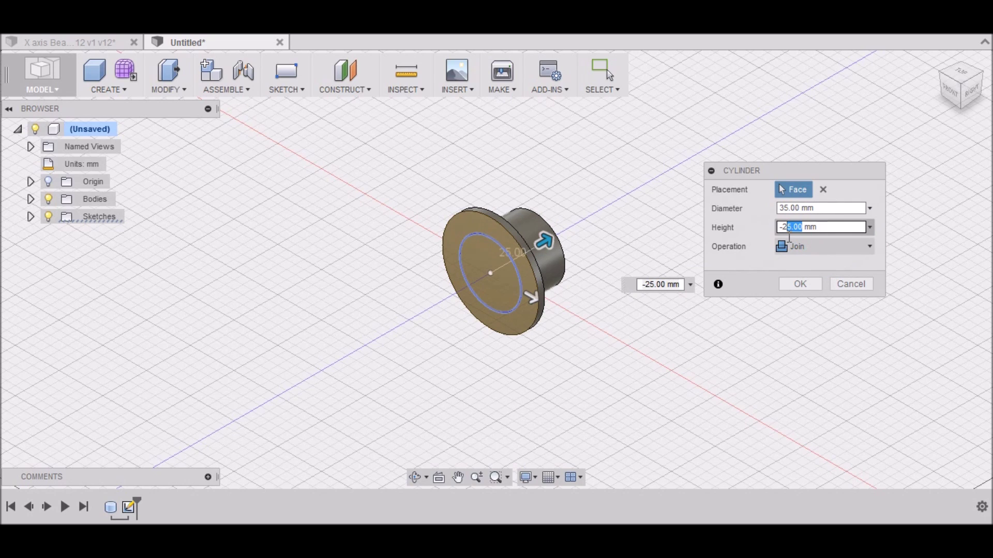
pyautogui.write('3.')
pyautogui.click(959, 105)
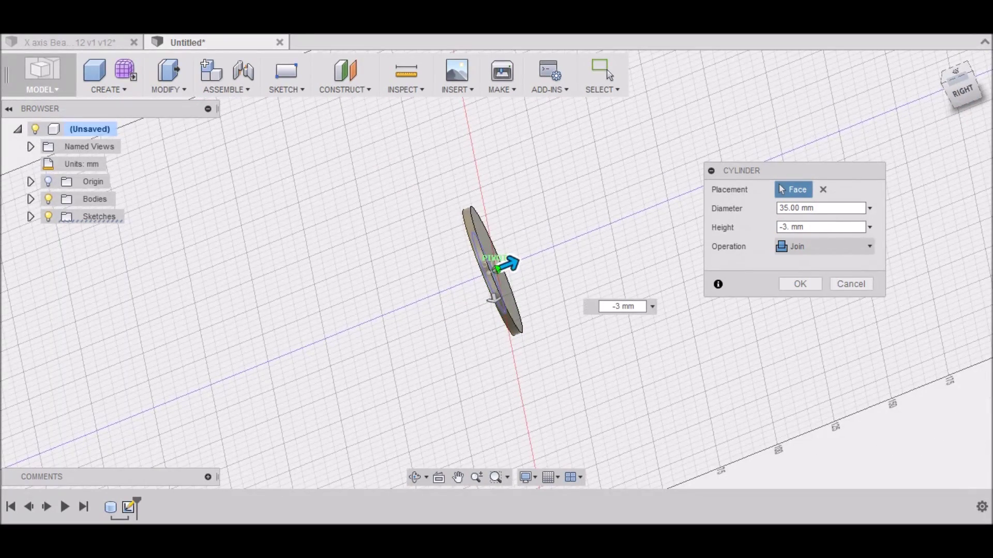
pyautogui.doubleClick(785, 227)
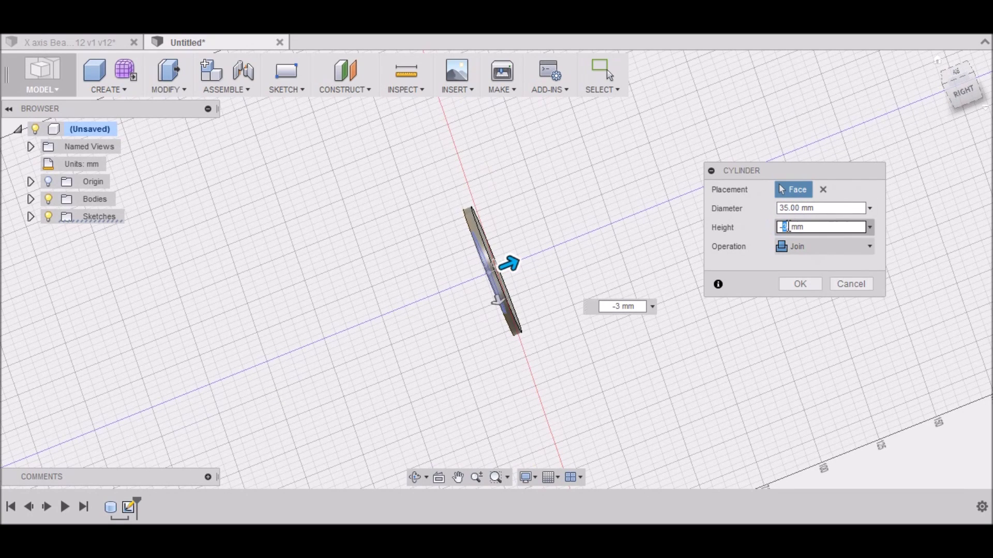
pyautogui.write('-6.35.')
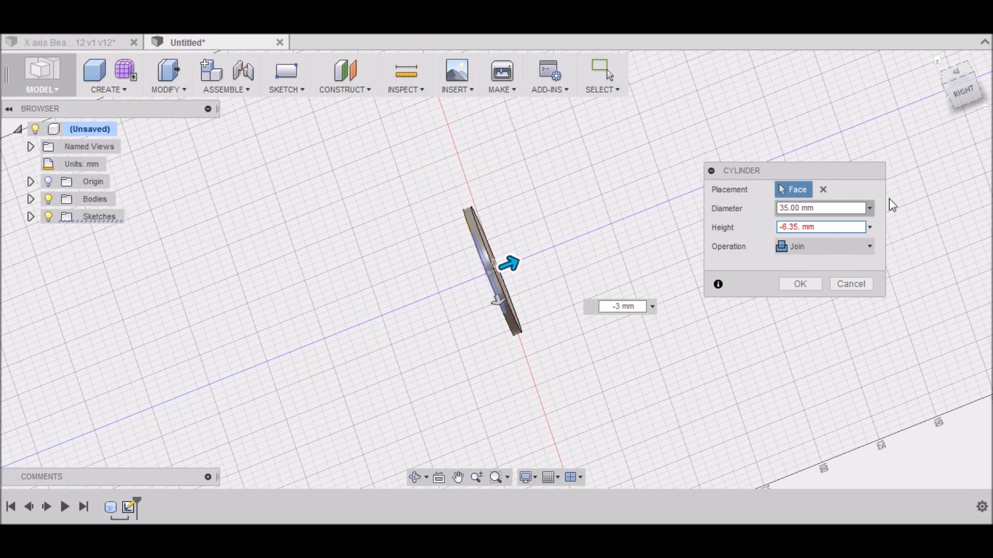
pyautogui.press('BackSpace')
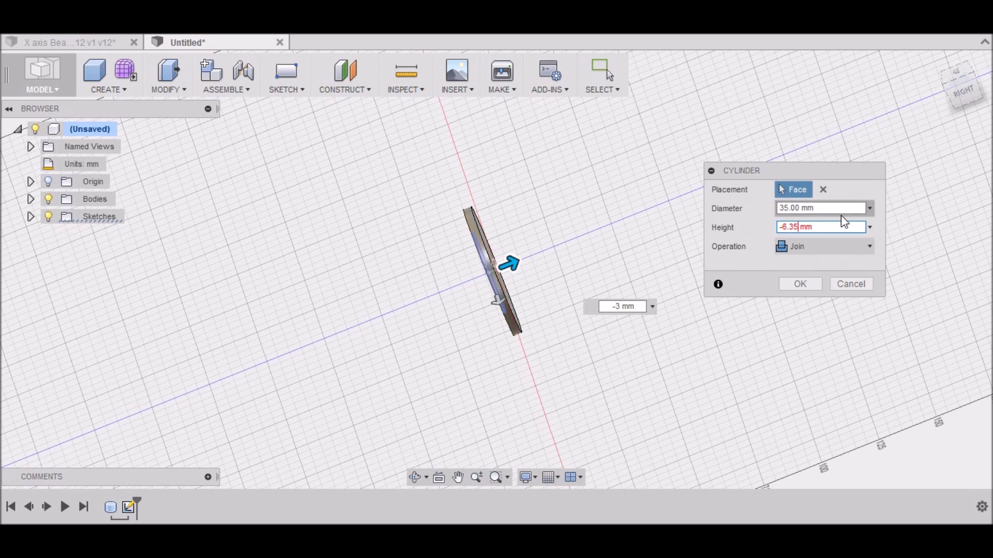
pyautogui.click(786, 282)
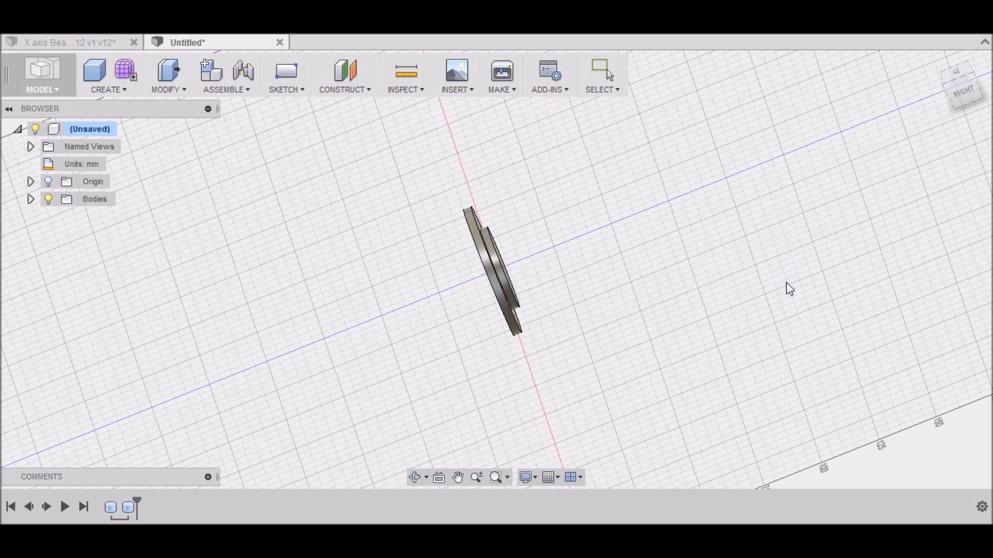
# - Sketch a 20 mm circle at the centre of the disc face
pyautogui.click(937, 61)
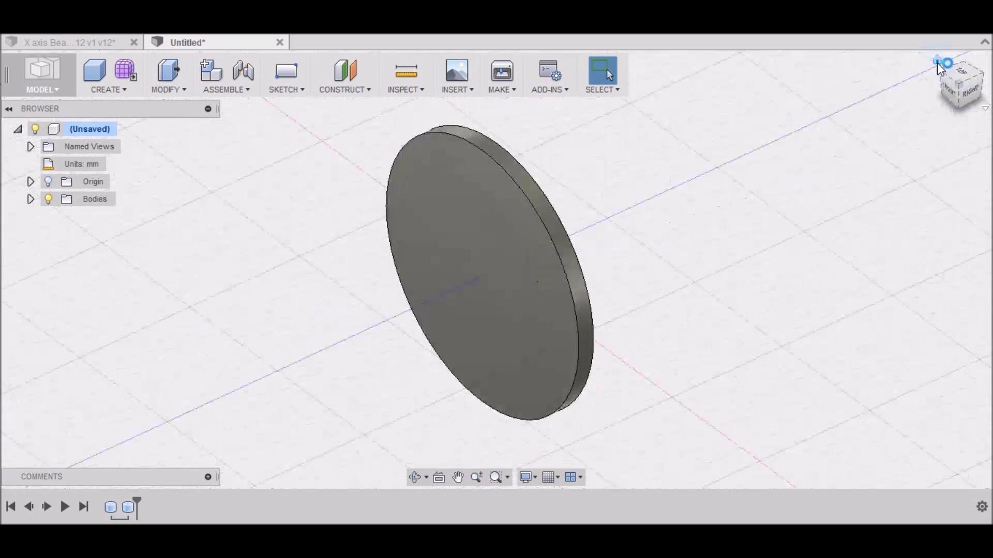
pyautogui.rightClick(456, 238)
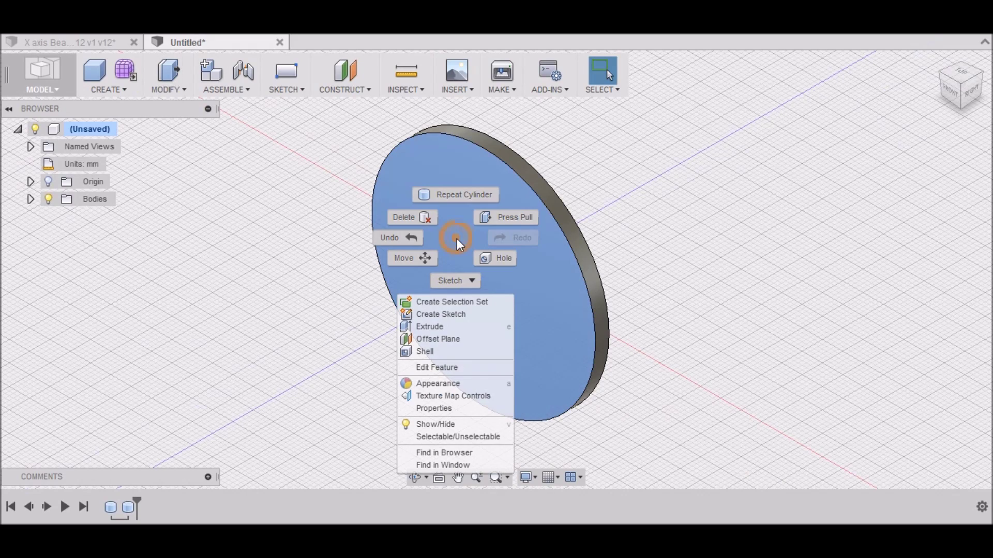
pyautogui.click(451, 194)
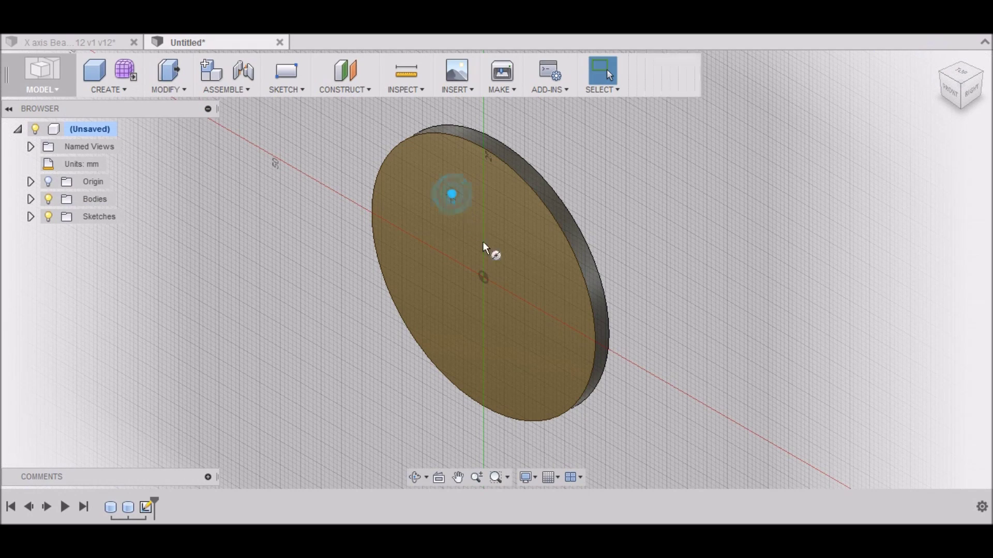
pyautogui.click(482, 280)
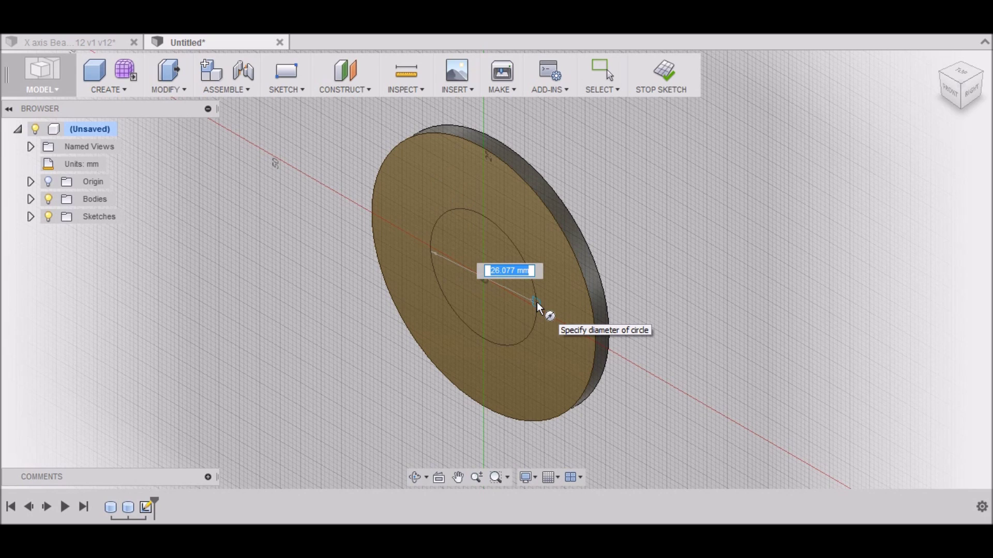
pyautogui.write('20')
pyautogui.press('Tab')
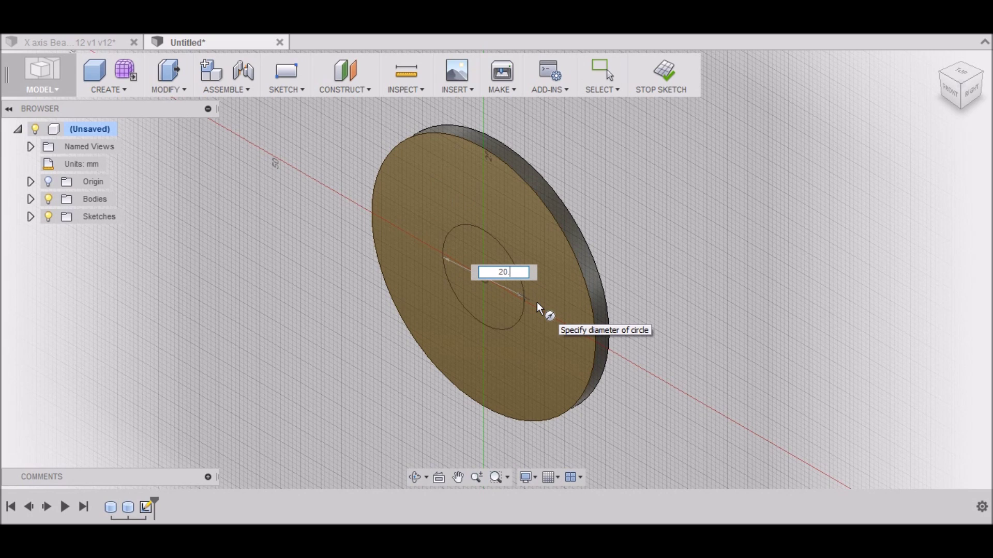
pyautogui.press('Return')
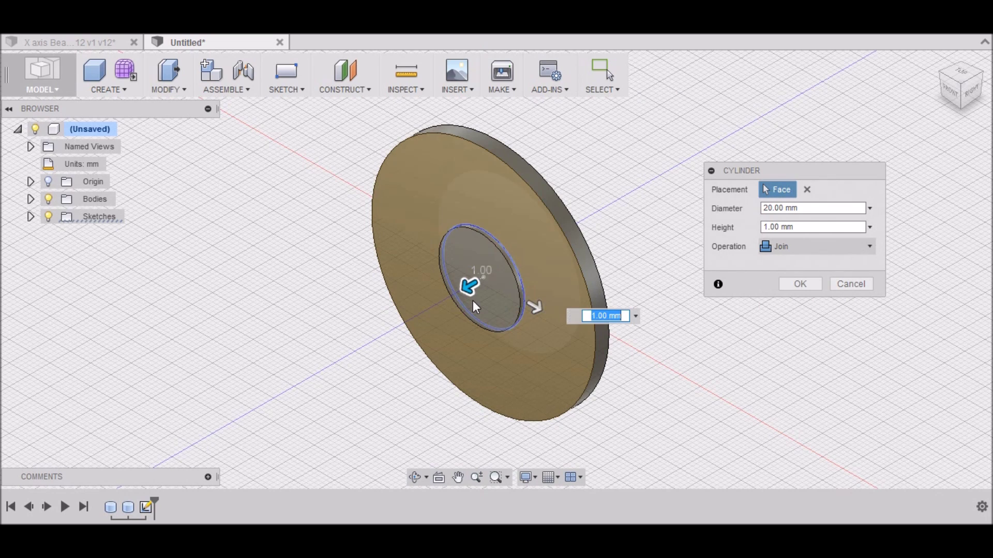
# - Cut the cylinder 31 mm through the disc to form the centre hole
pyautogui.moveTo(469, 292); pyautogui.dragTo(616, 248)
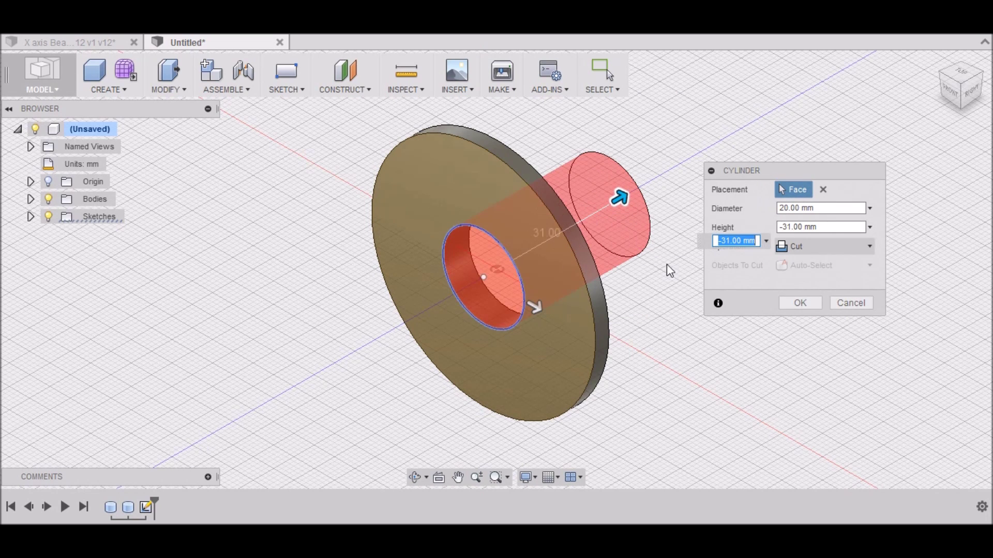
pyautogui.click(800, 308)
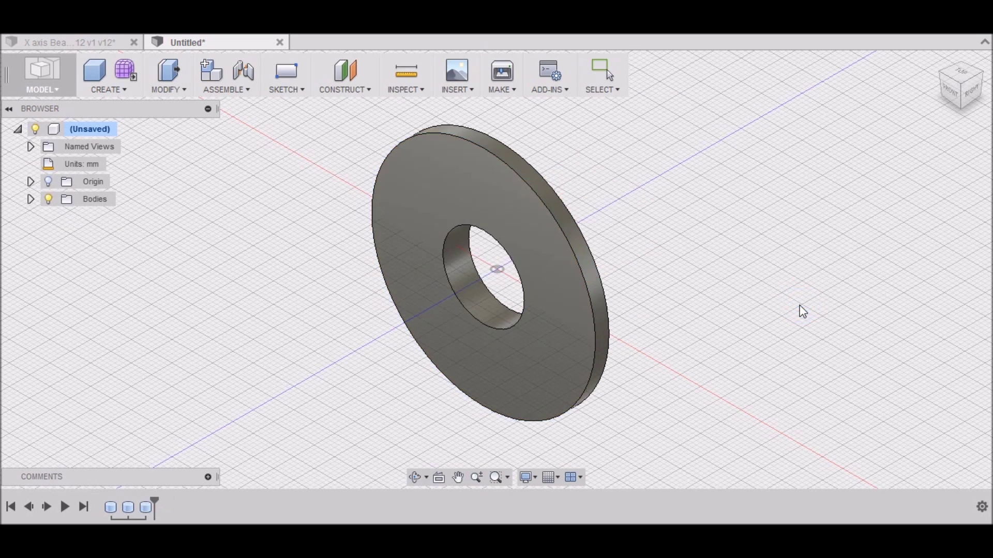
pyautogui.scroll(-2, 664, 349)
pyautogui.scroll(-1, 663, 349)
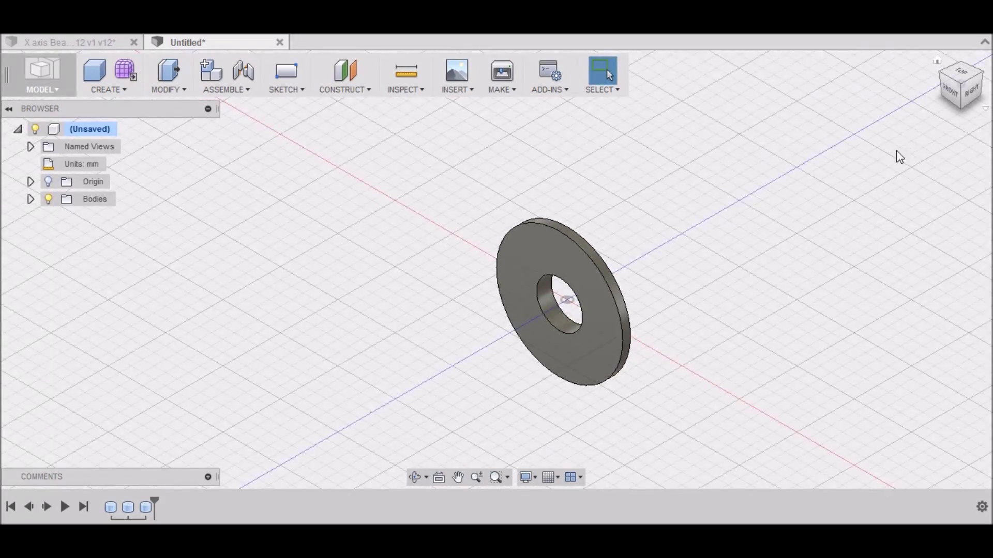
pyautogui.scroll(1, 860, 164)
pyautogui.scroll(-1, 511, 197)
pyautogui.scroll(-1, 511, 198)
pyautogui.scroll(2, 548, 350)
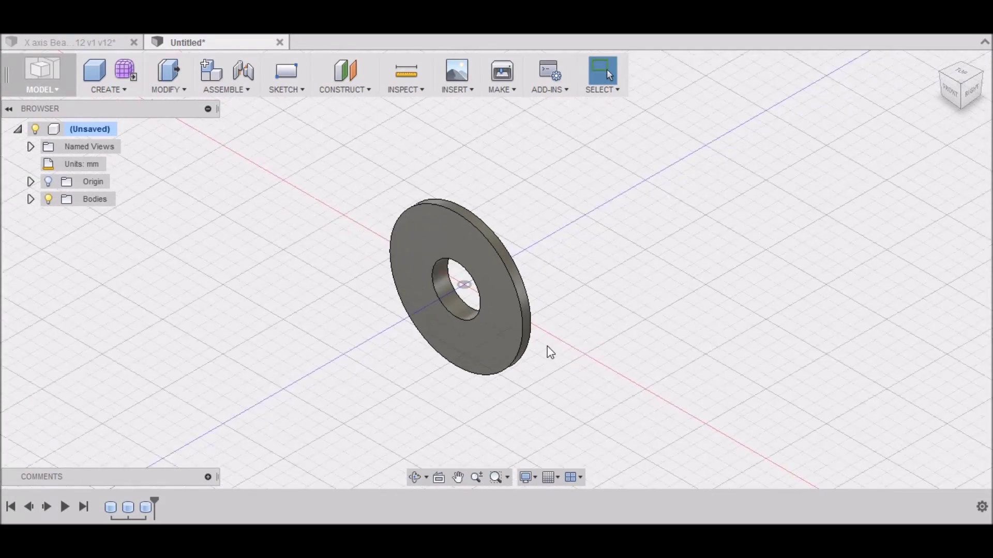
# - Circular-pattern the top sketch point into 4 copies around the disc centre, then stop the sketch
pyautogui.click(950, 82)
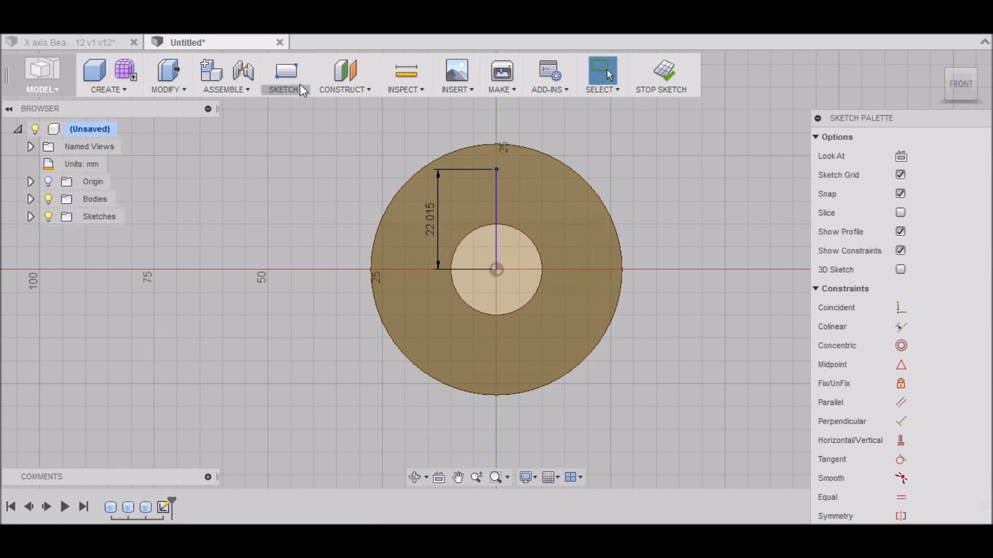
pyautogui.click(305, 93)
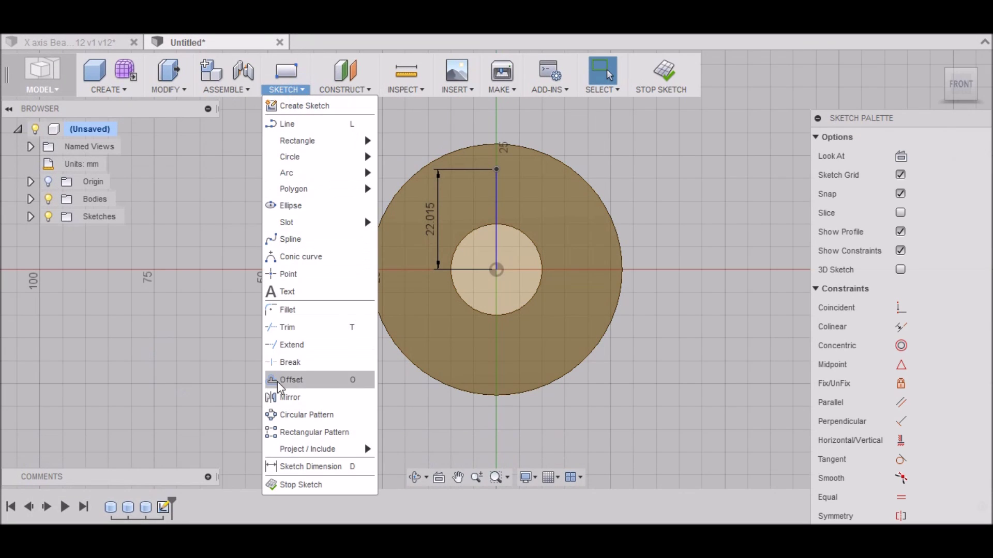
pyautogui.click(293, 416)
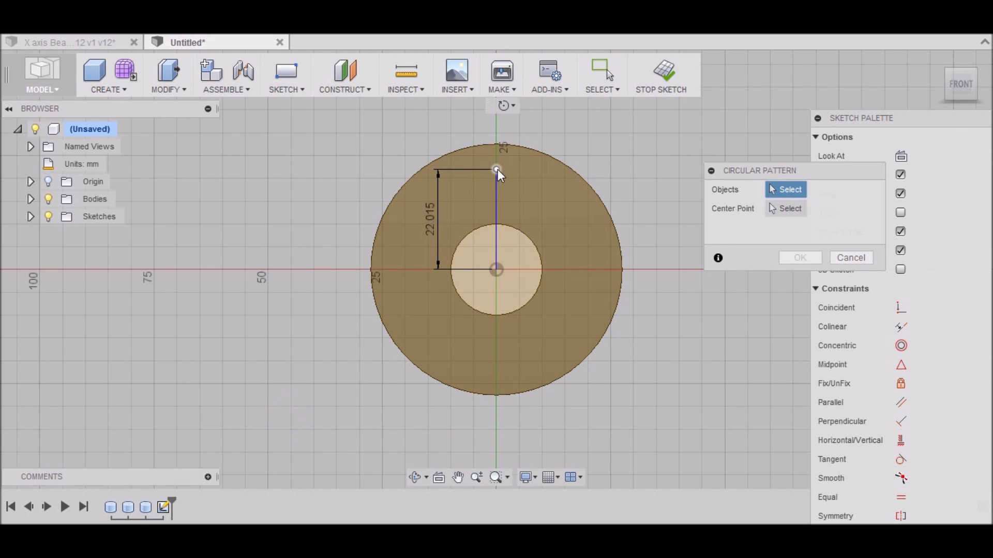
pyautogui.click(496, 169)
pyautogui.click(793, 209)
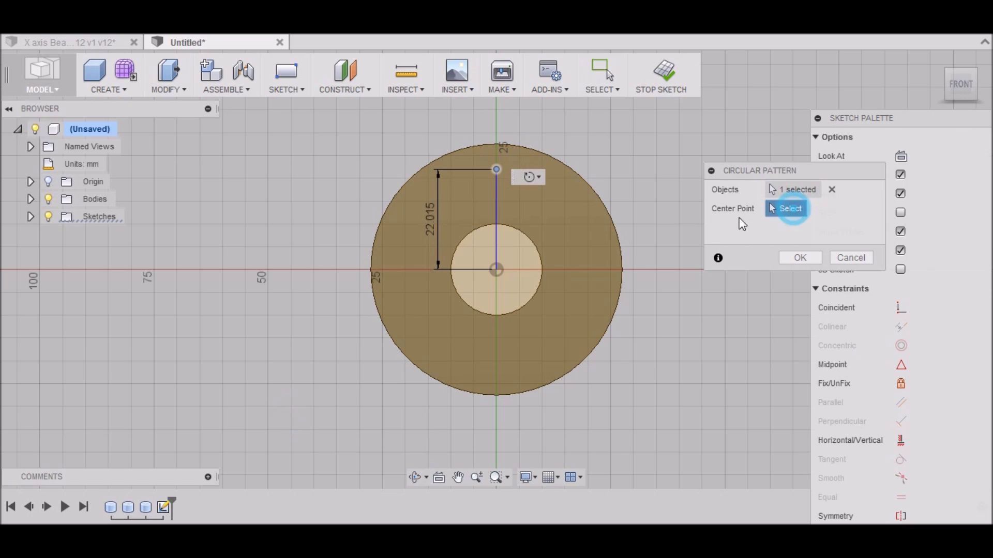
pyautogui.click(497, 269)
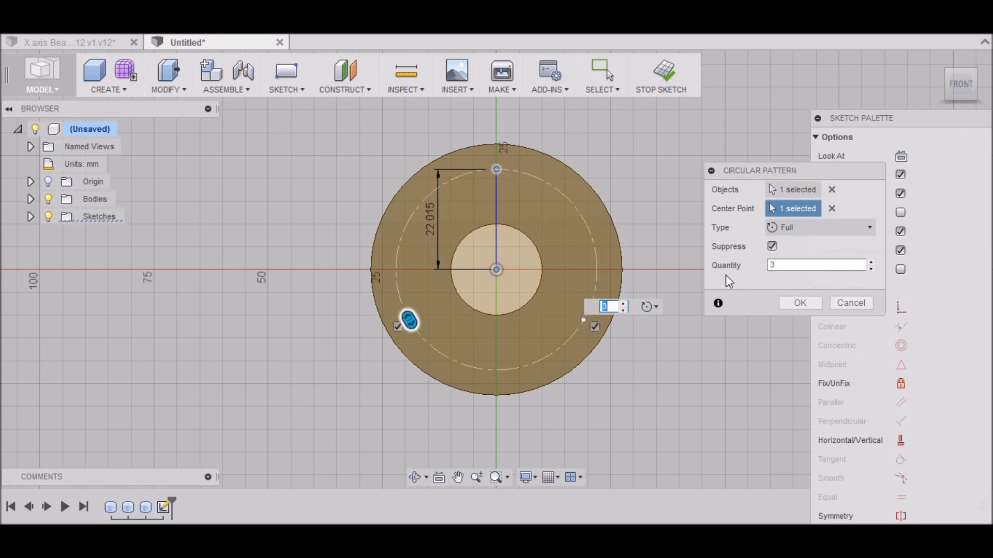
pyautogui.doubleClick(773, 266)
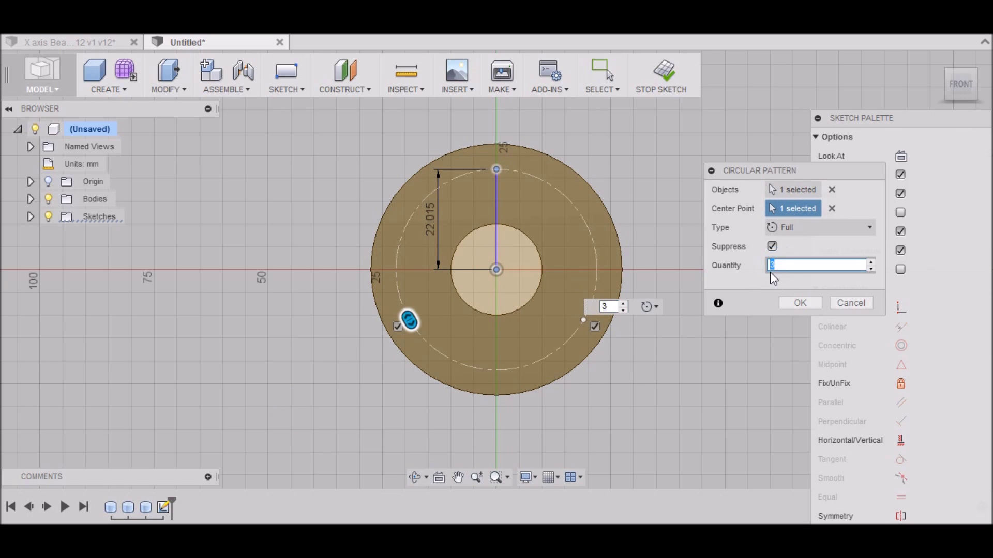
pyautogui.write('4')
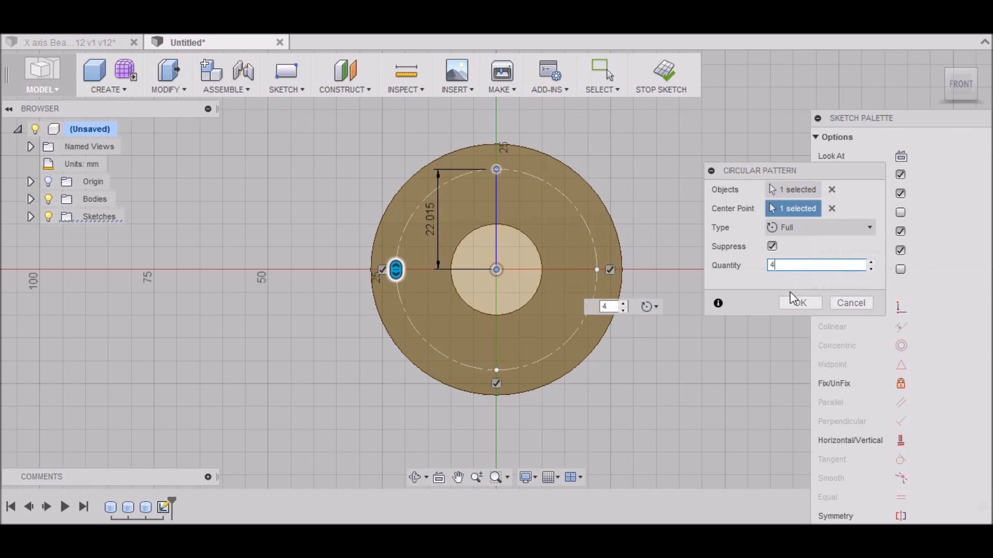
pyautogui.click(787, 303)
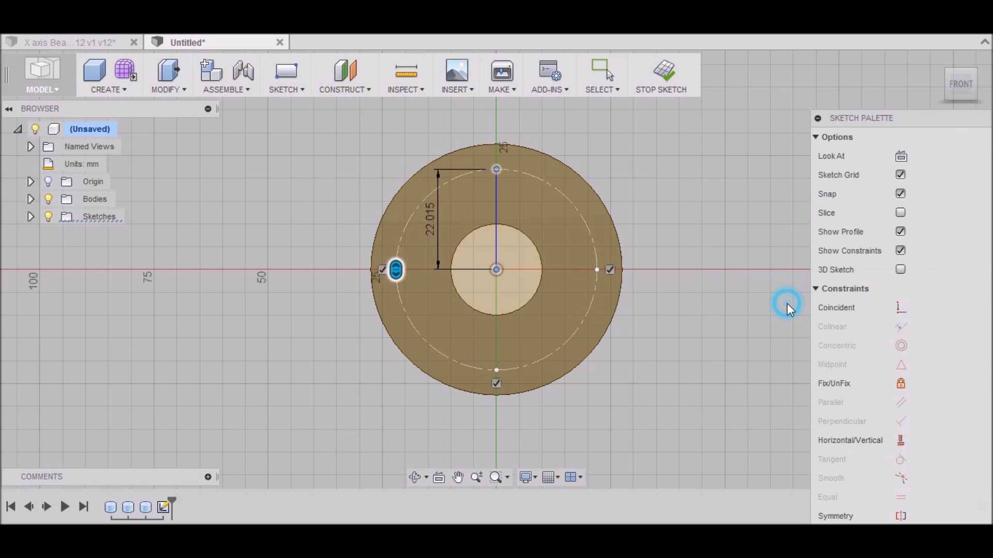
pyautogui.click(667, 82)
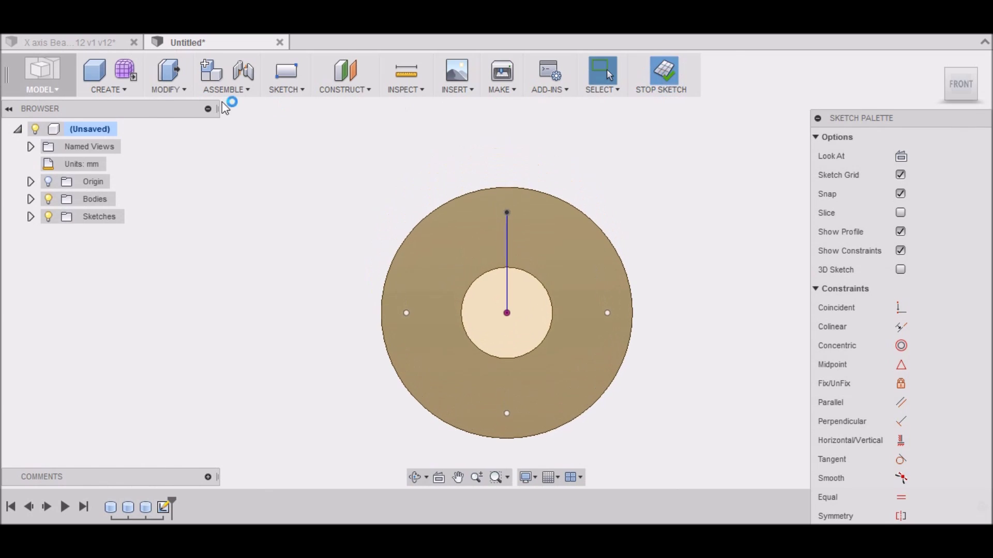
# - Place a hole on the top sketch point with 6.35 mm depth and 4.1 mm diameter
pyautogui.click(132, 89)
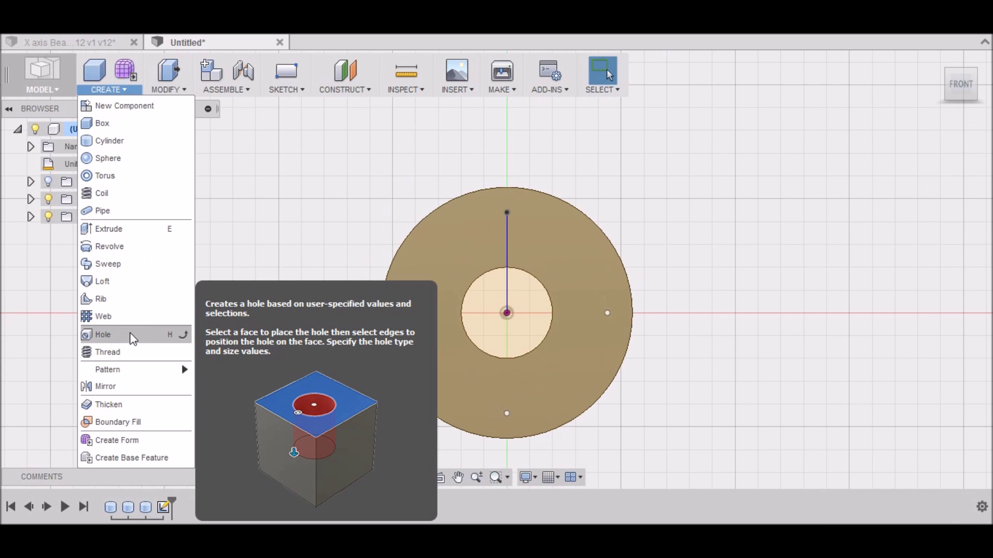
pyautogui.click(129, 334)
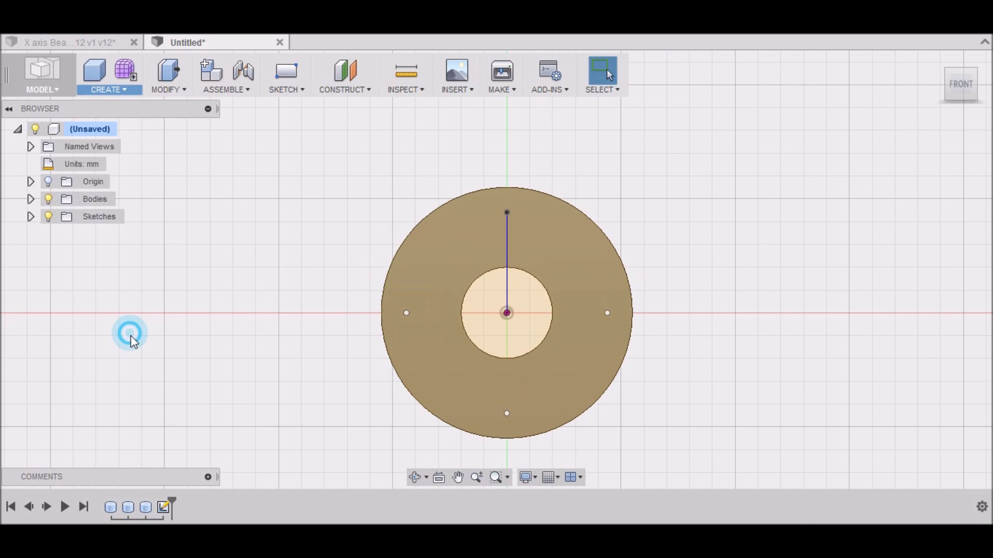
pyautogui.click(507, 213)
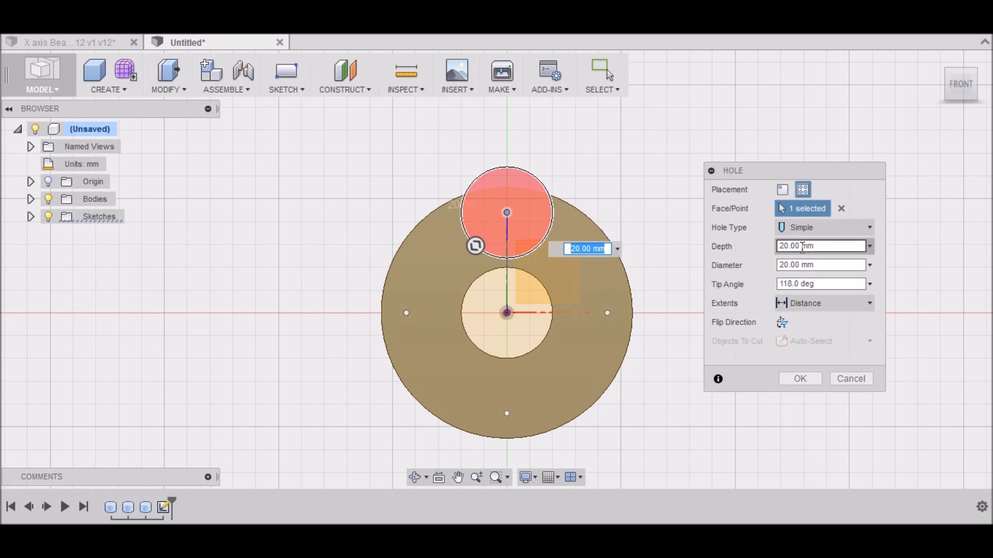
pyautogui.moveTo(802, 248); pyautogui.dragTo(778, 249)
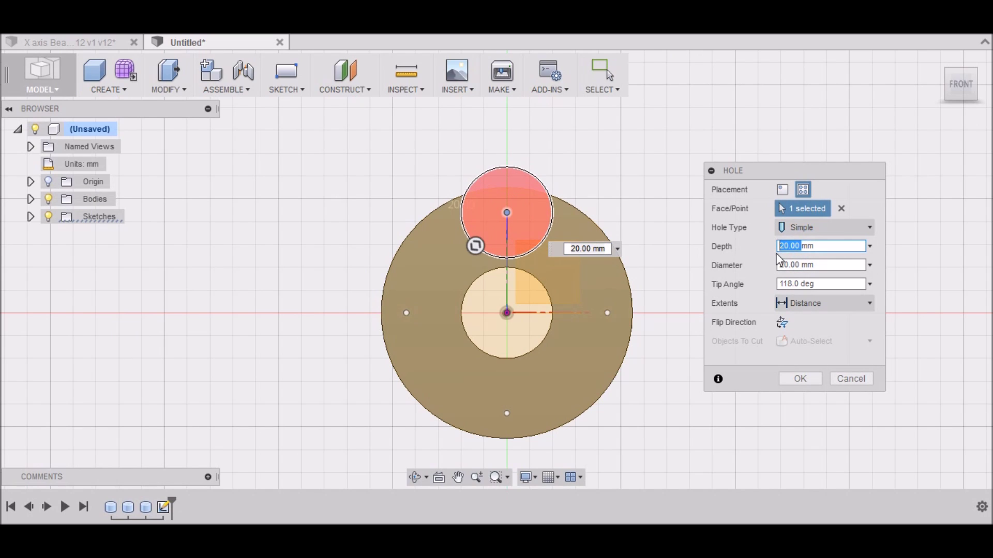
pyautogui.write('6.35')
pyautogui.press('Tab')
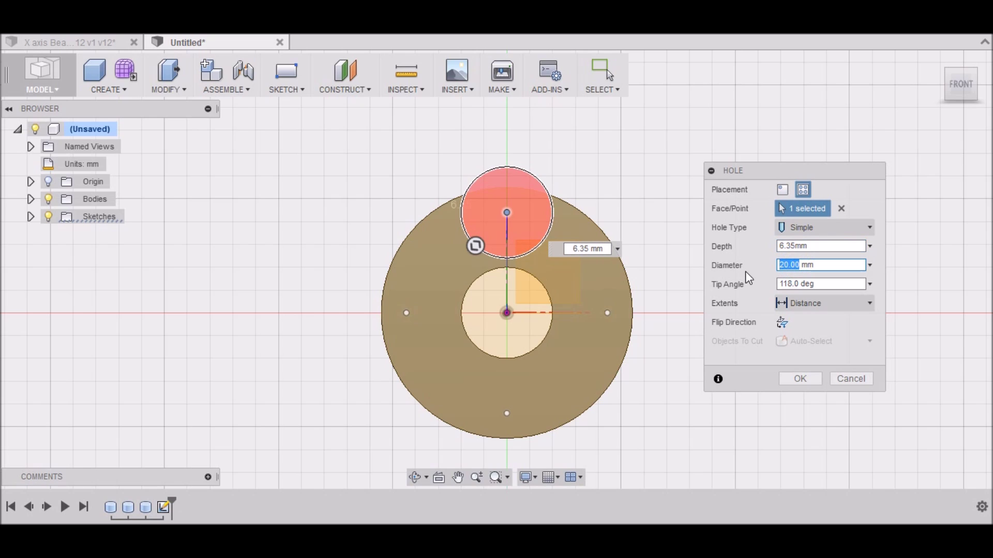
pyautogui.write('4.1')
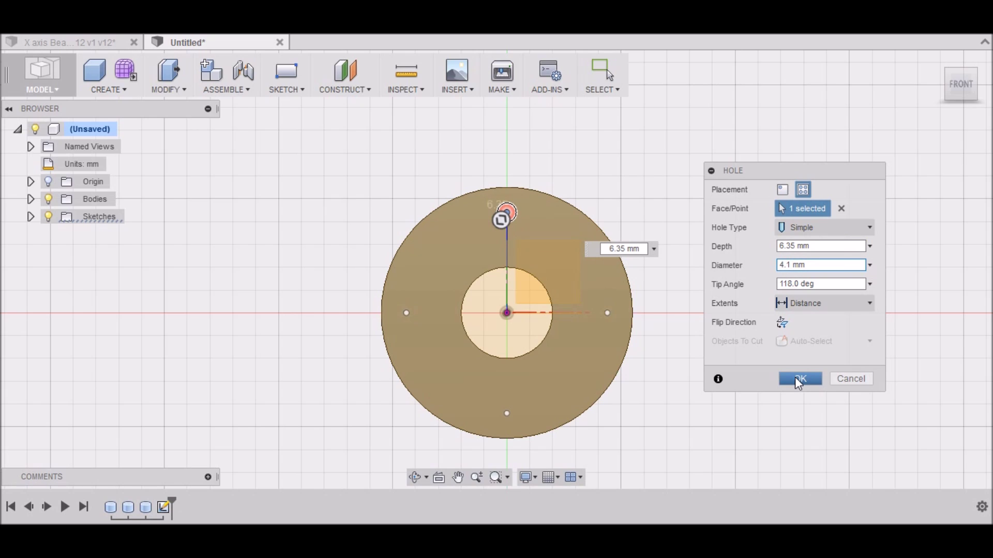
# - Add the left, bottom and right sketch points and cut all four holes
pyautogui.click(407, 312)
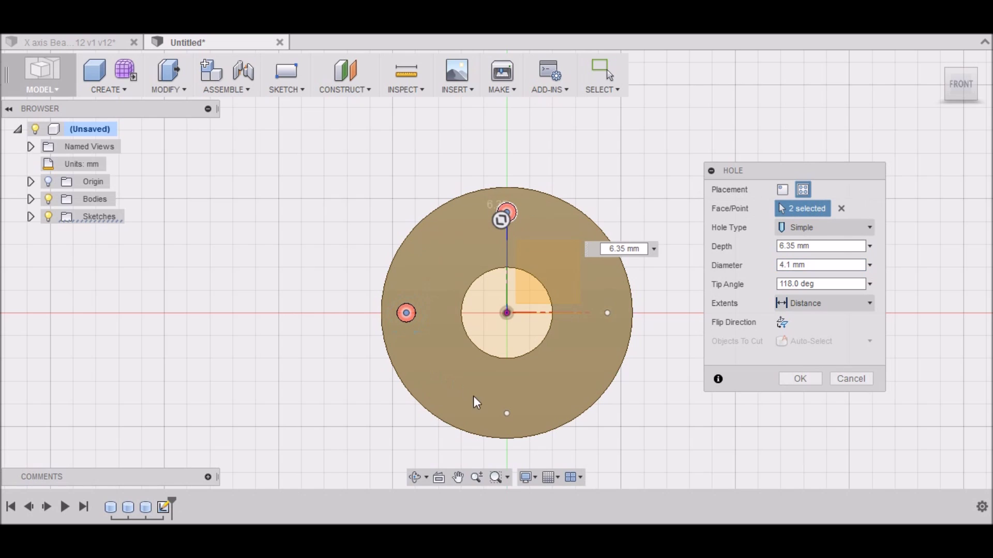
pyautogui.click(507, 413)
pyautogui.click(607, 313)
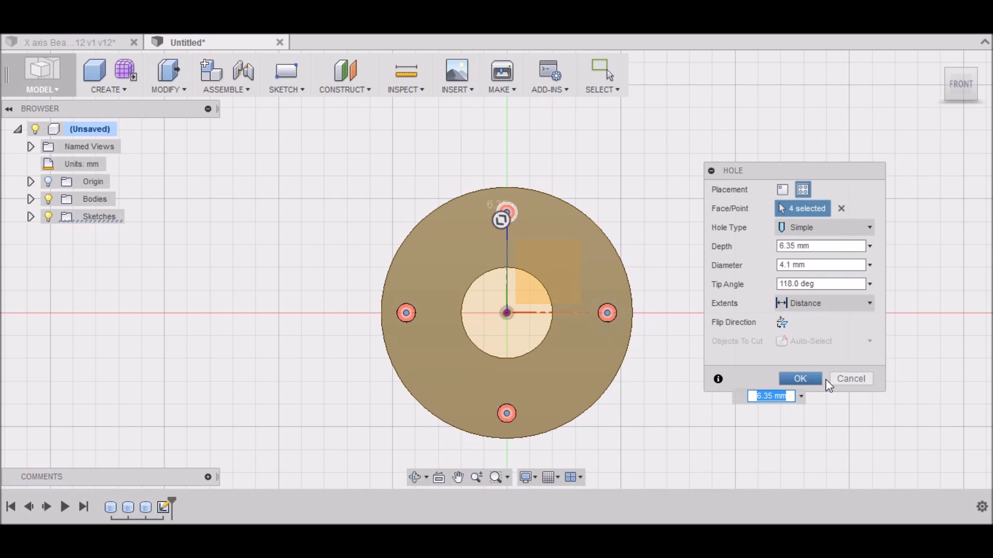
pyautogui.click(810, 378)
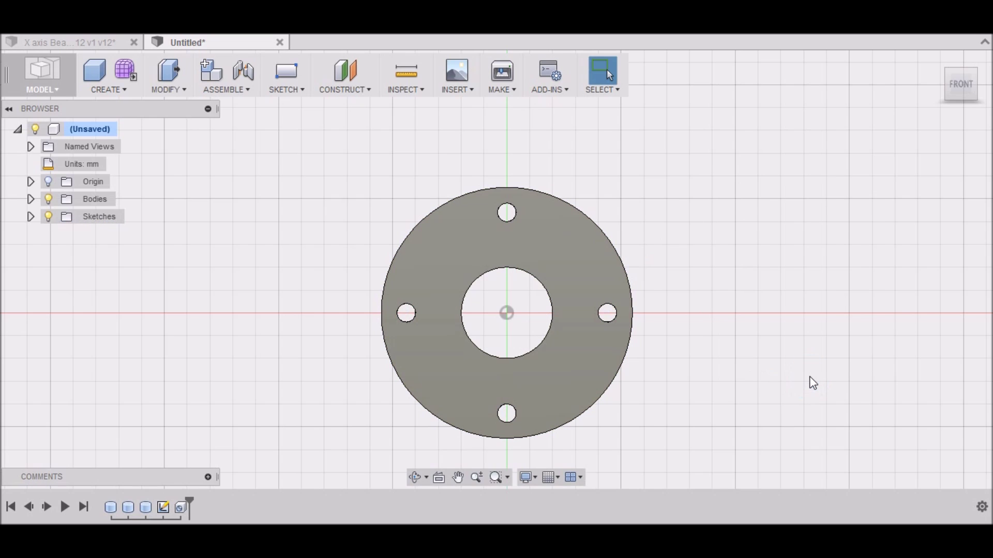
pyautogui.moveTo(939, 62)
pyautogui.click(937, 60)
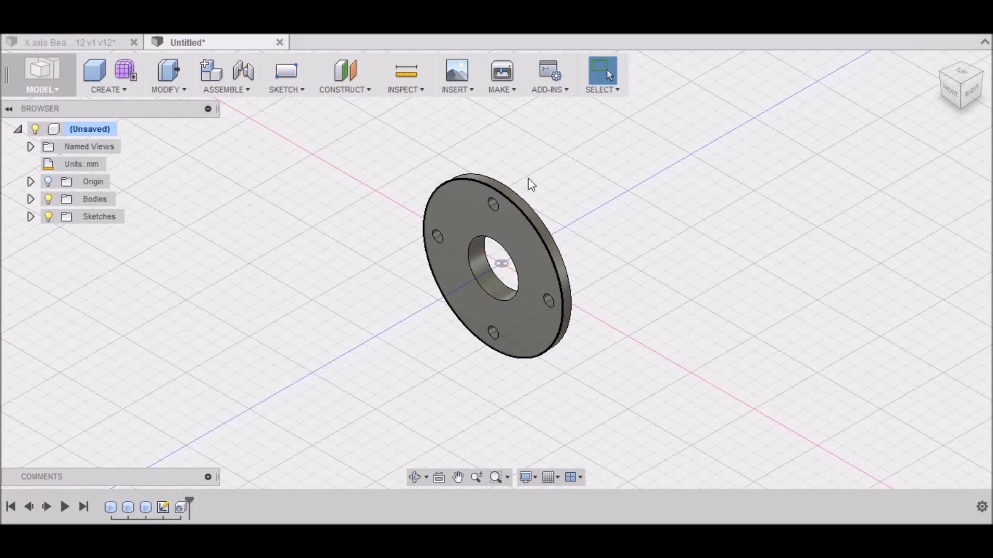
# - Start a chamfer and select the outer rim, centre bore and raised ring edges
pyautogui.click(185, 91)
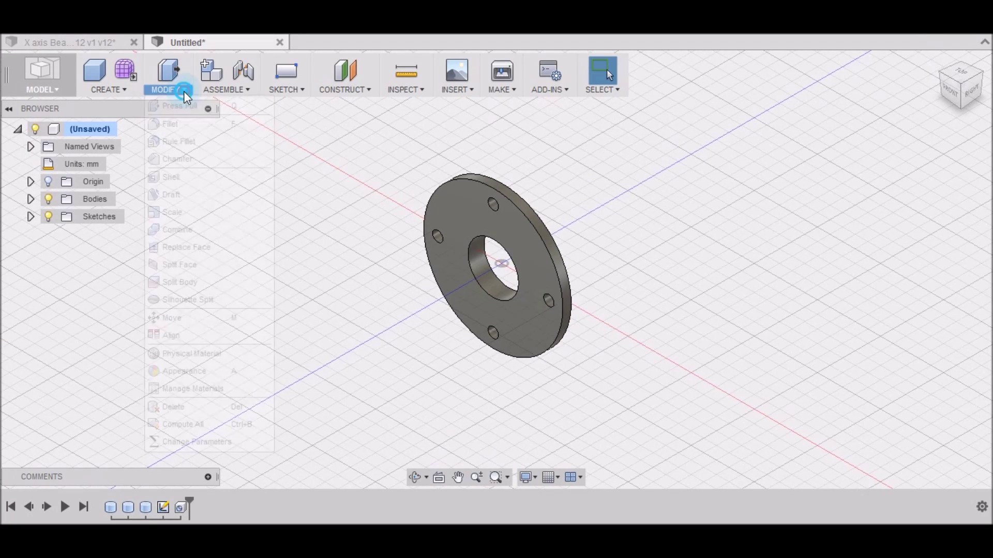
pyautogui.click(174, 157)
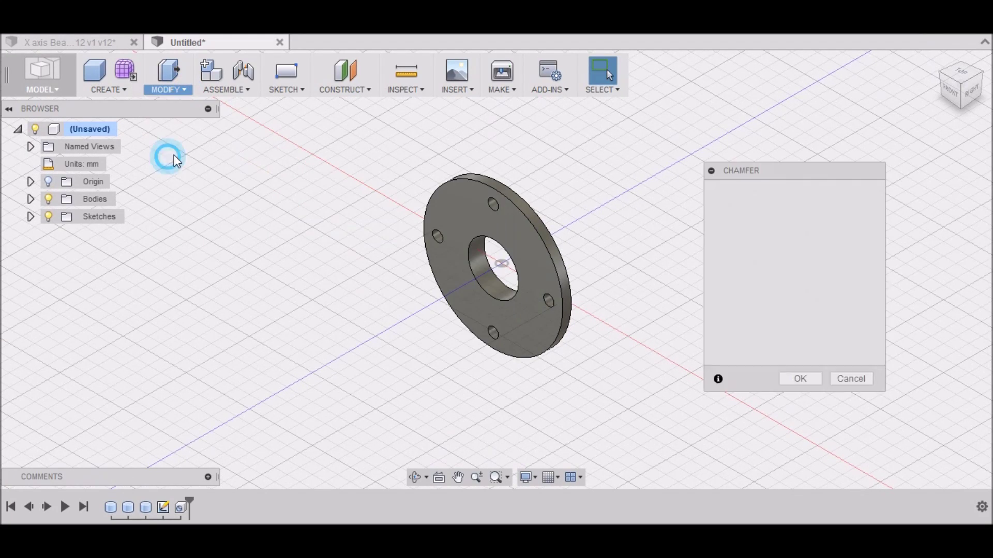
pyautogui.click(522, 213)
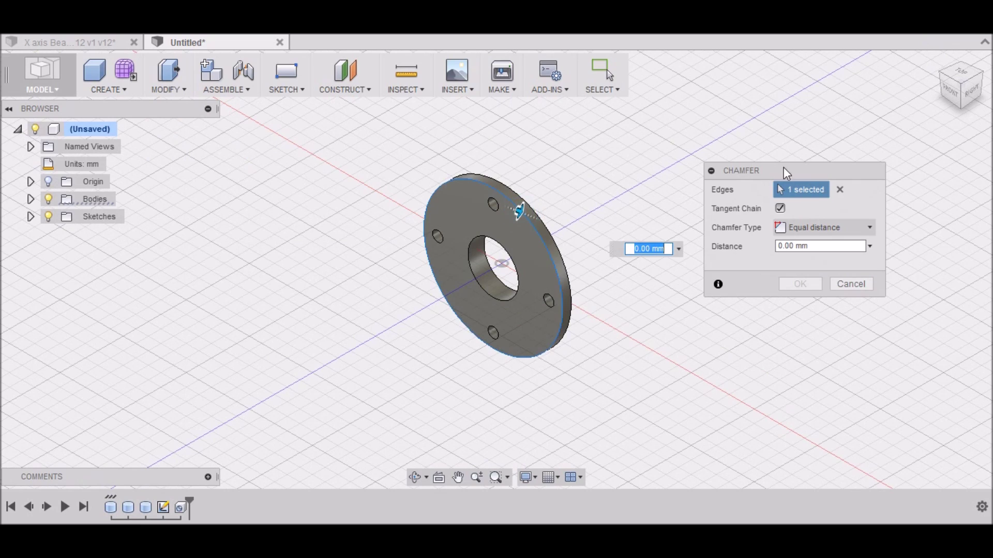
pyautogui.click(959, 92)
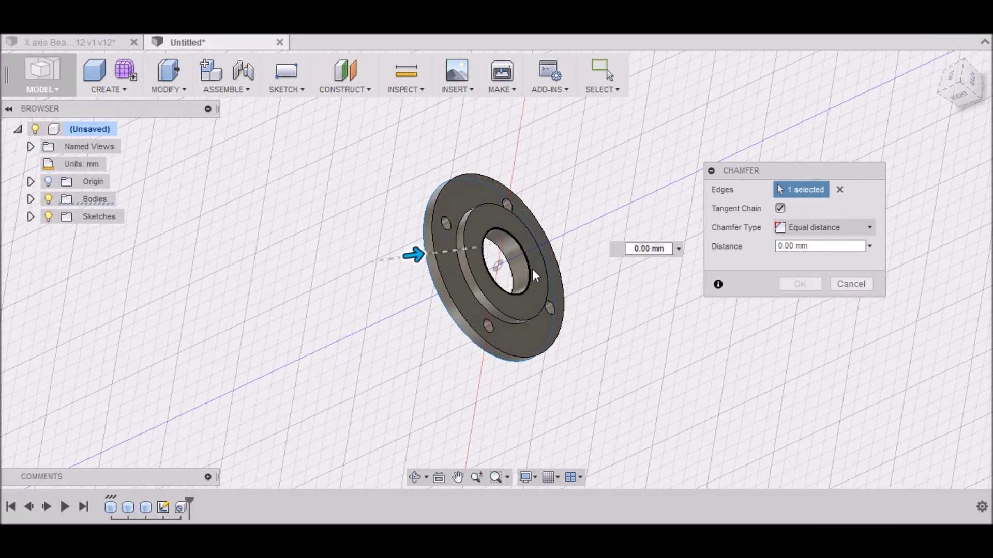
pyautogui.click(532, 271)
pyautogui.click(466, 270)
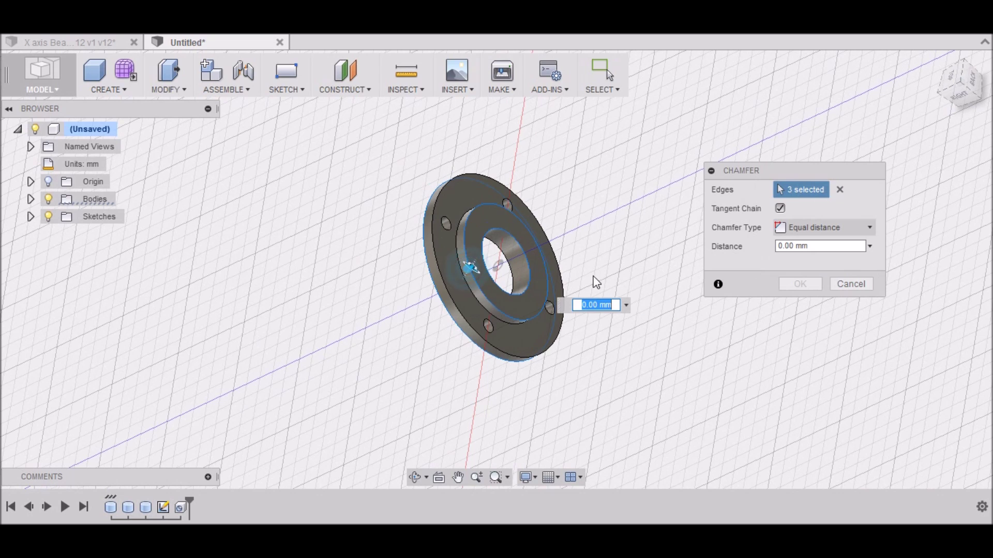
# - Set the chamfer distance to 0.5 mm and apply it
pyautogui.click(789, 247)
pyautogui.moveTo(785, 246); pyautogui.dragTo(789, 249)
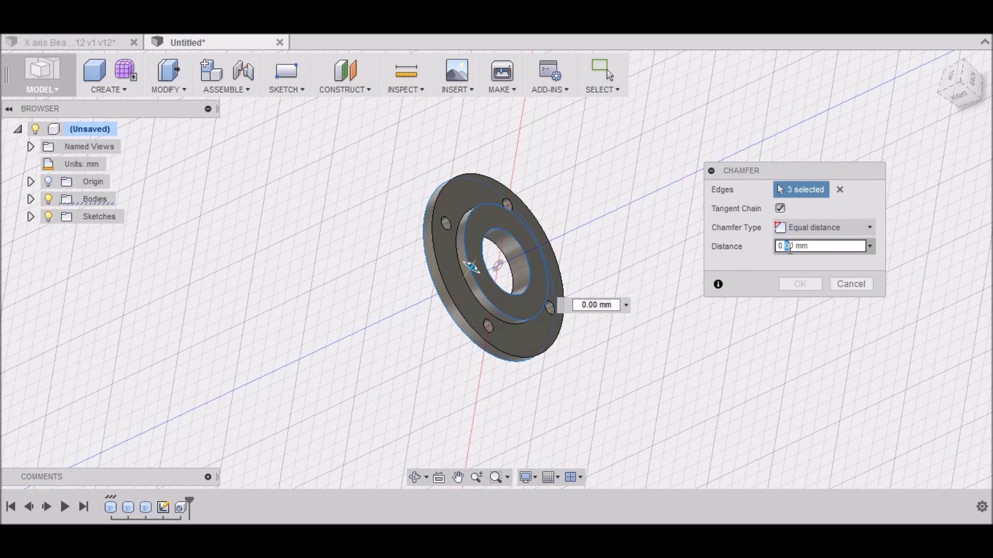
pyautogui.write('5')
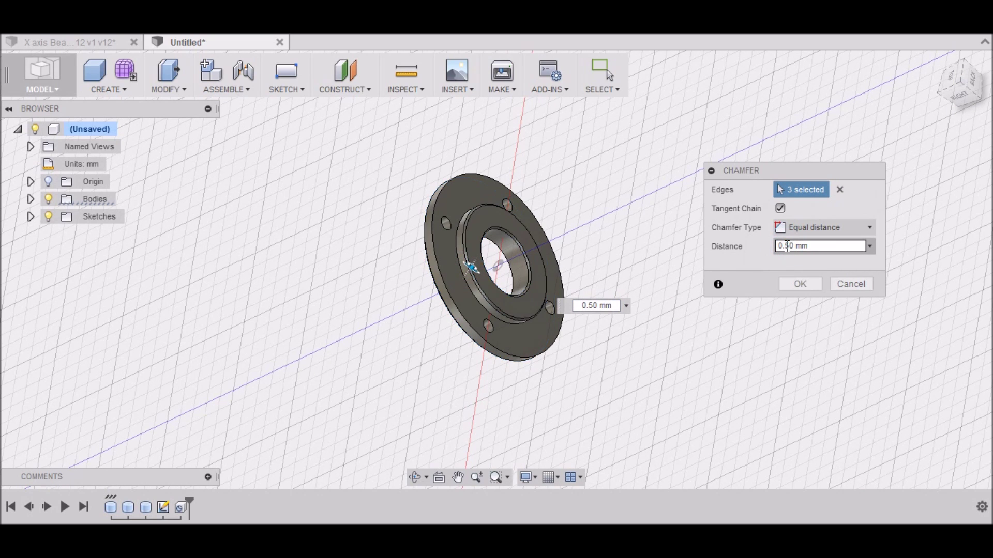
pyautogui.click(795, 284)
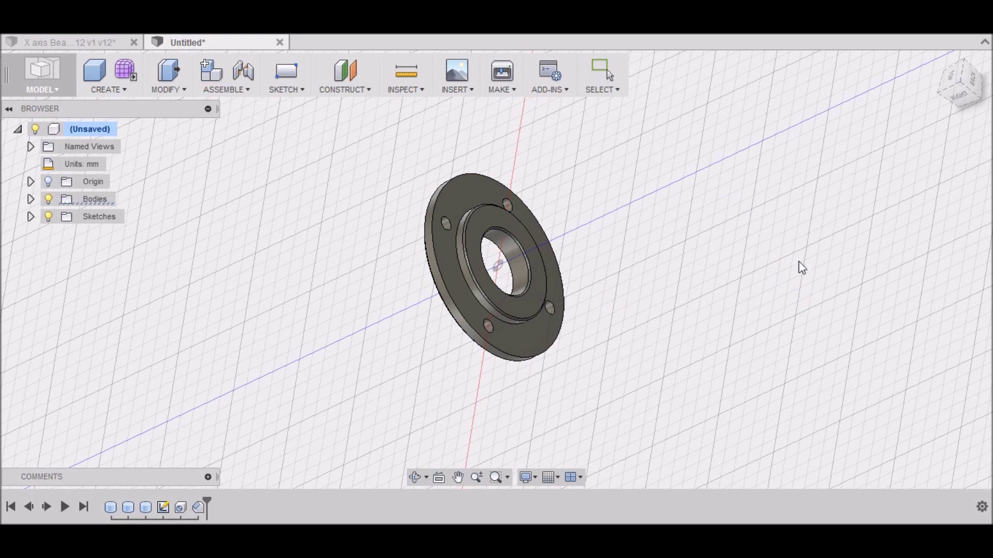
pyautogui.click(941, 94)
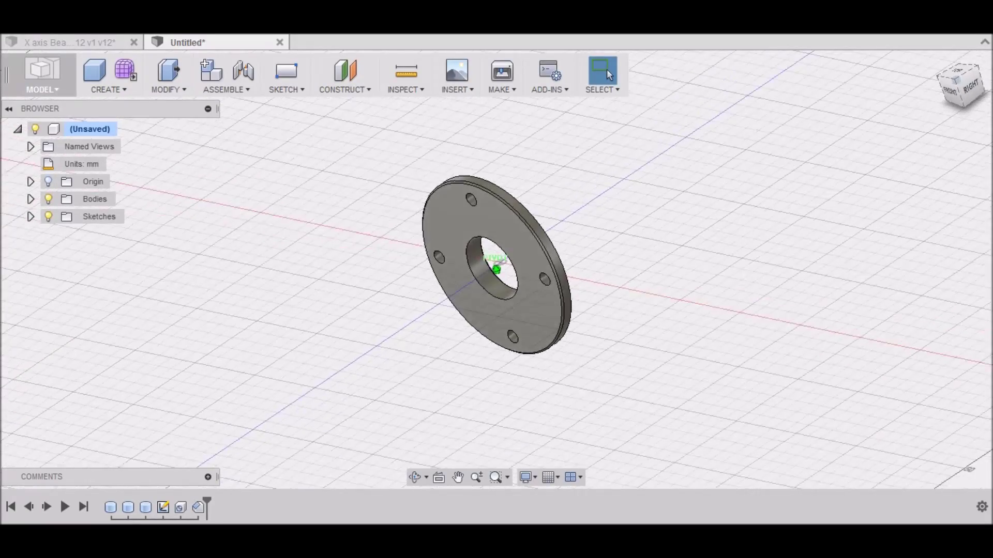
pyautogui.keyDown('shift'); pyautogui.moveTo(672, 156); pyautogui.dragTo(789, 138, button='middle'); pyautogui.keyUp('shift')
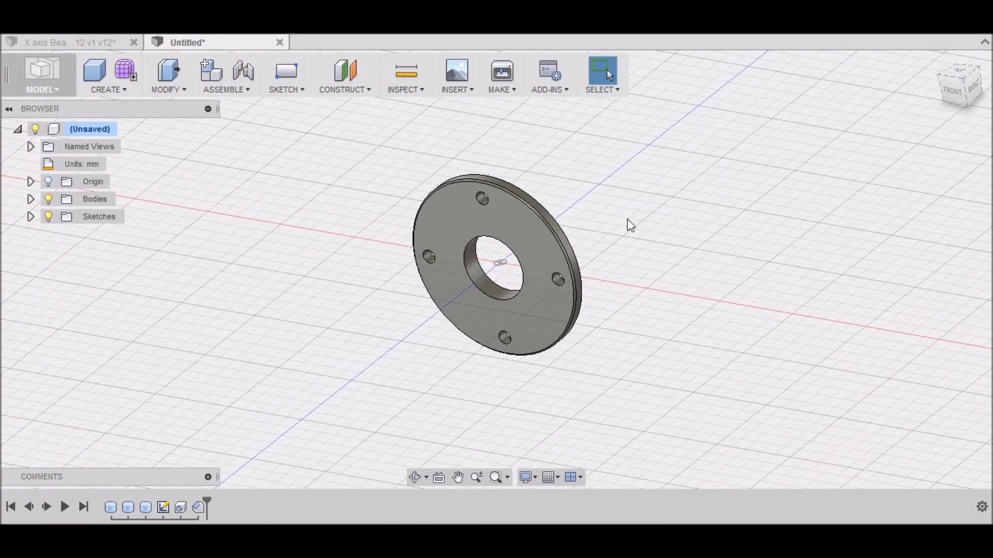
pyautogui.scroll(1, 433, 277)
pyautogui.scroll(-1, 433, 278)
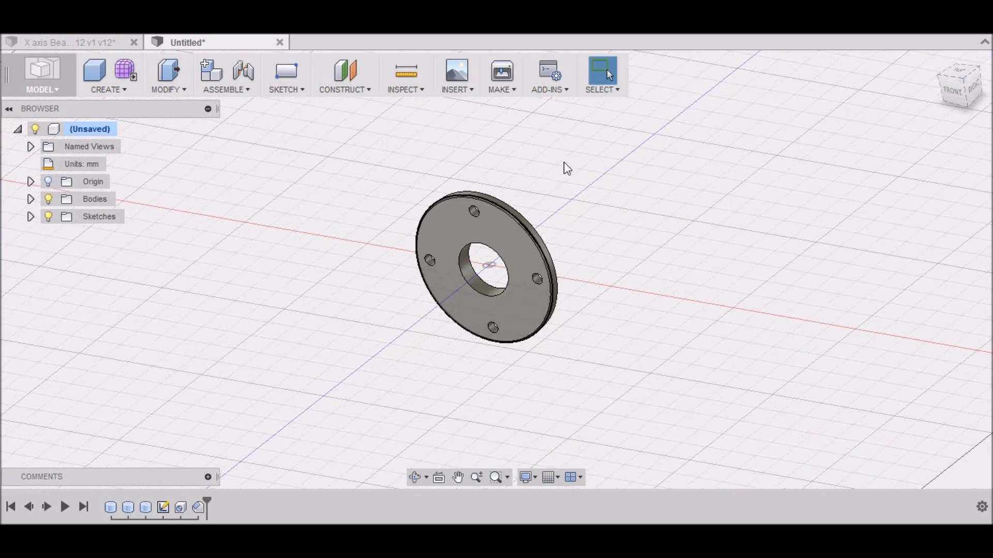
pyautogui.scroll(1, 548, 155)
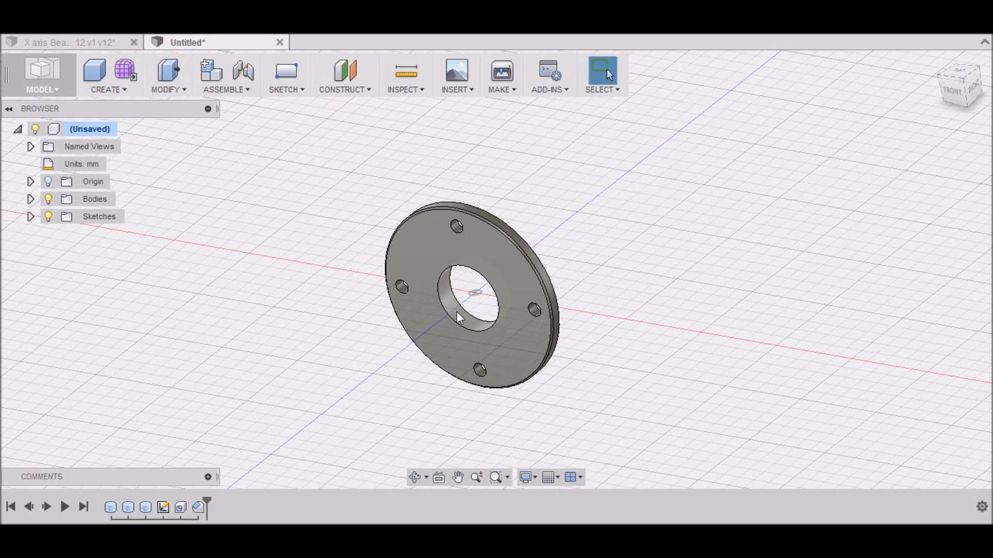
pyautogui.scroll(-3, 374, 274)
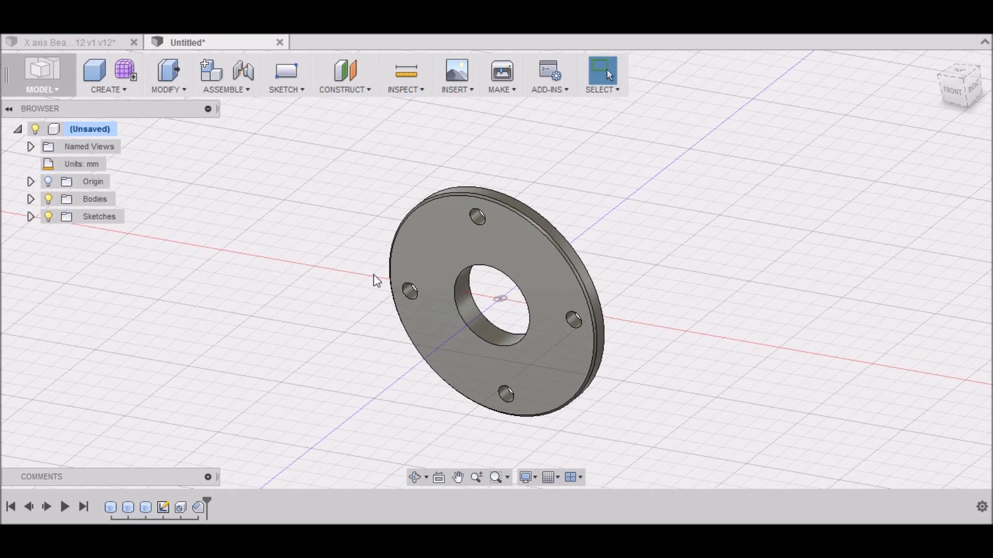
pyautogui.click(935, 62)
pyautogui.scroll(-3, 350, 298)
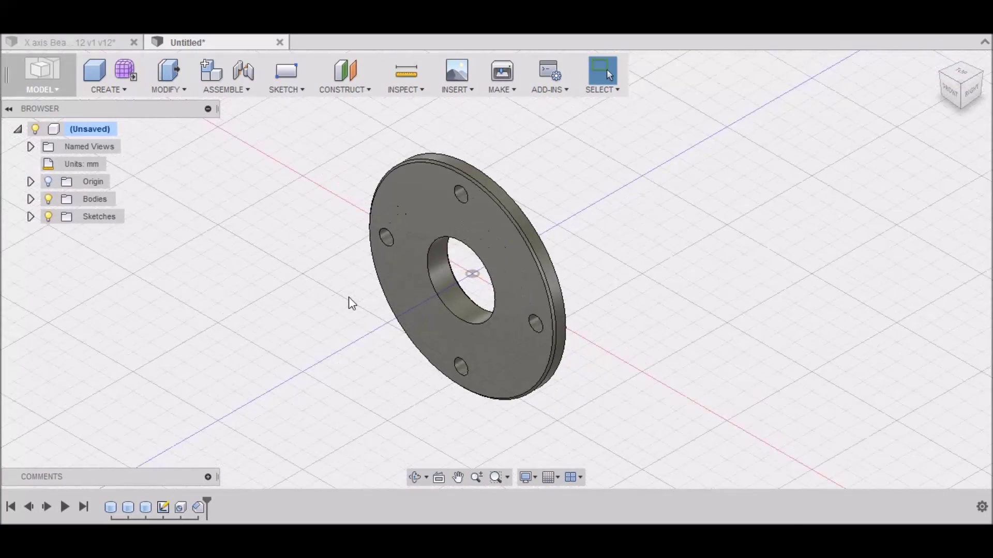